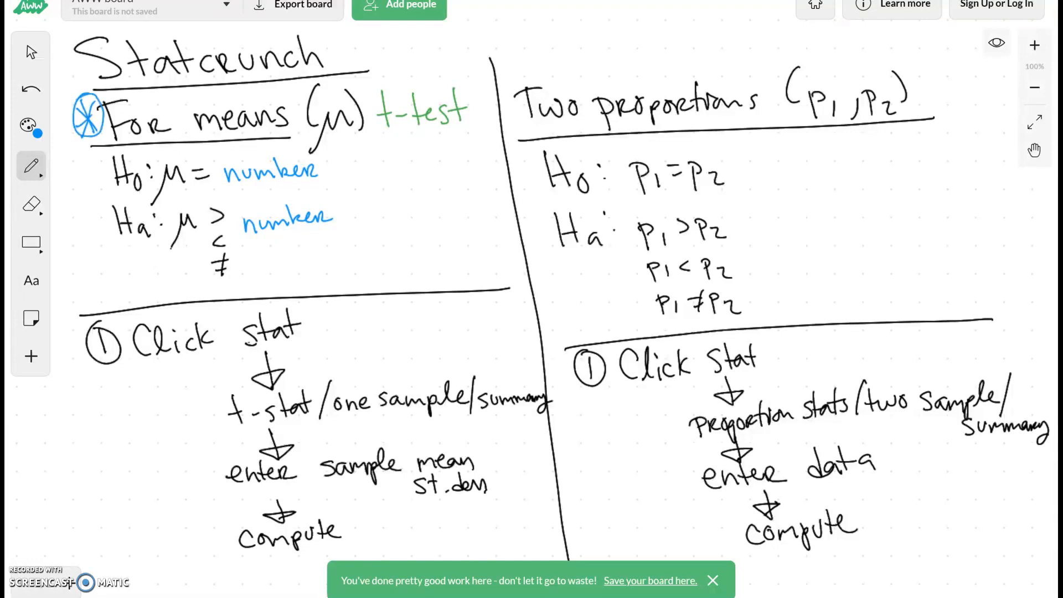
Box "means" and circle "t-test" in blue, and mark the hypotheses below with a brace and an underline under each μ
mouse_move(195, 137)
mouse_down()
mouse_move(221, 83)
mouse_move(293, 83)
mouse_move(195, 138)
mouse_up()
mouse_move(465, 75)
mouse_down()
mouse_move(370, 117)
mouse_move(475, 94)
mouse_move(451, 73)
mouse_up()
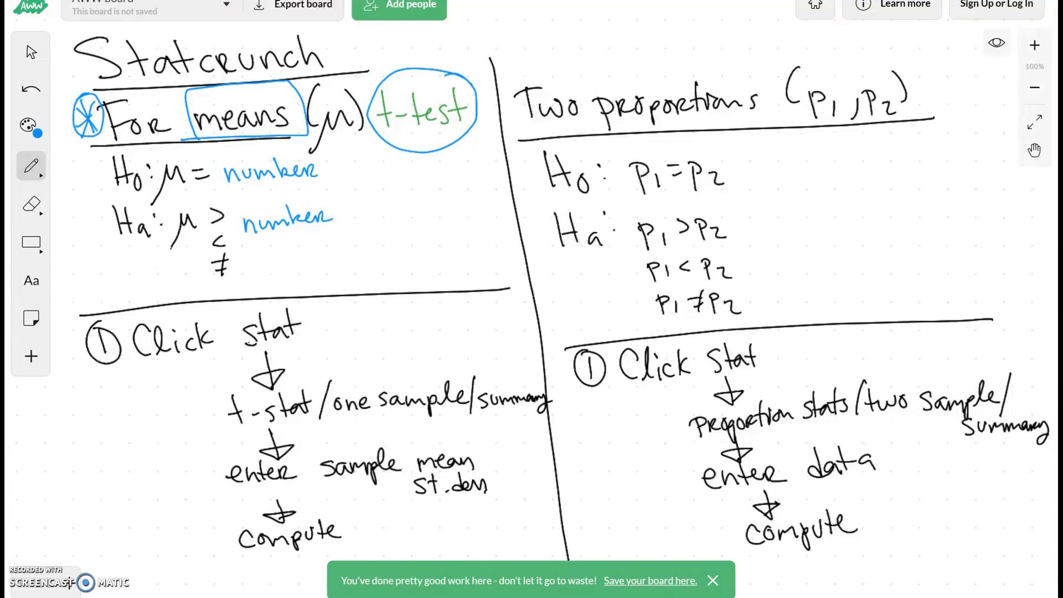
mouse_move(95, 154)
mouse_down()
mouse_move(77, 191)
mouse_move(121, 280)
mouse_up()
drag(159, 195, 197, 186)
drag(172, 246, 198, 239)
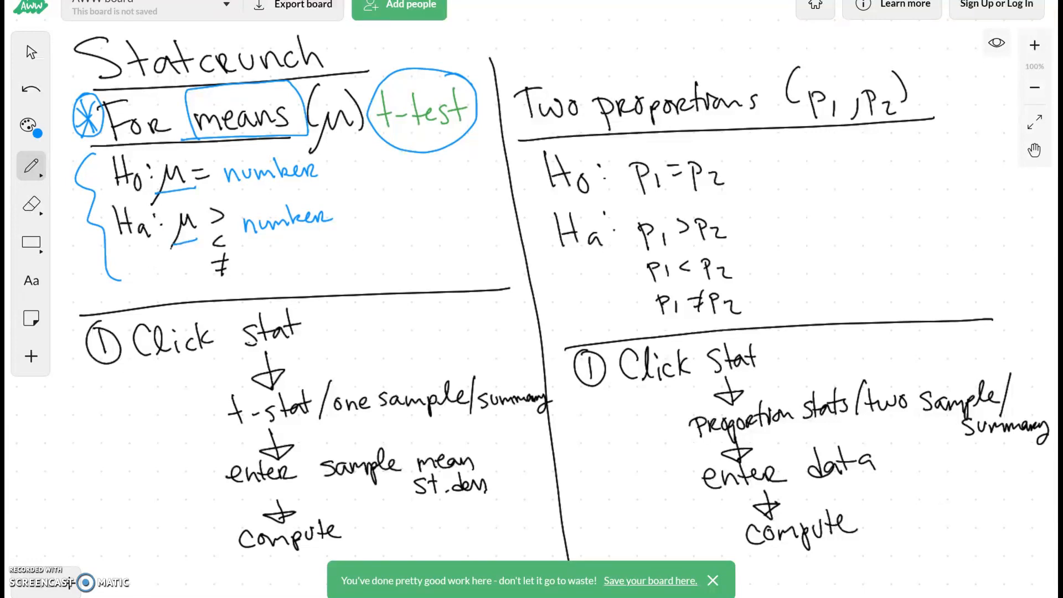
Write the note "what we believe/claim" beside the null hypothesis, with an arrow pointing to "number"
mouse_move(332, 162)
mouse_down()
mouse_move(327, 176)
mouse_move(362, 167)
mouse_up()
drag(366, 166, 388, 171)
mouse_move(394, 152)
mouse_down()
mouse_move(382, 179)
mouse_move(411, 176)
mouse_move(430, 159)
mouse_up()
mouse_move(377, 193)
mouse_down()
mouse_move(386, 205)
mouse_move(430, 197)
mouse_move(493, 171)
mouse_move(499, 198)
mouse_move(451, 242)
mouse_move(471, 207)
mouse_move(487, 232)
mouse_move(501, 210)
mouse_move(520, 213)
mouse_up()
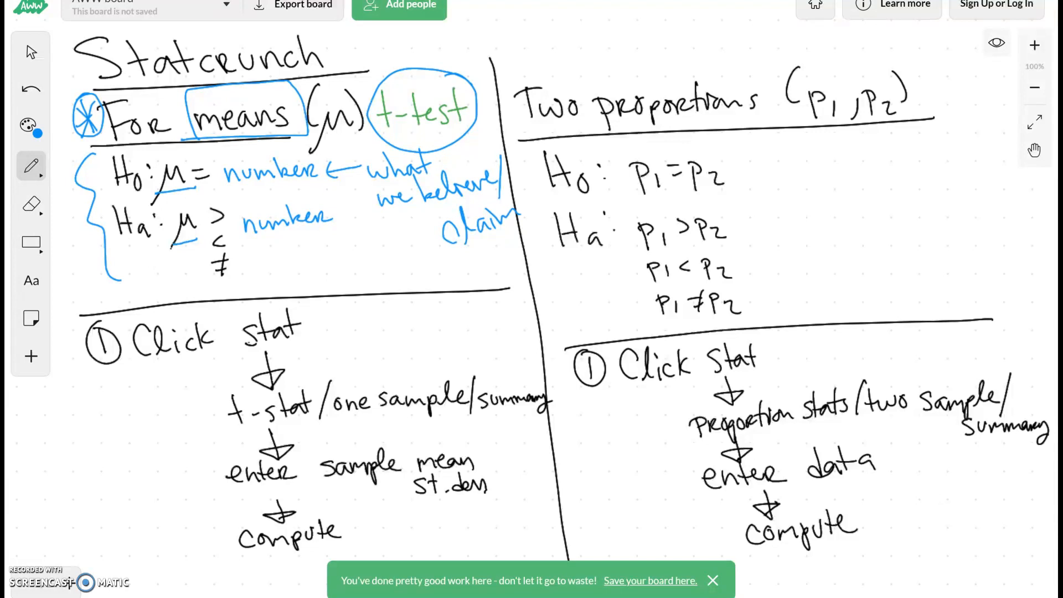
Add blue check marks beside each procedure item in the means column, from "Click stat" through "compute"
drag(318, 326, 362, 305)
drag(299, 383, 339, 356)
mouse_move(408, 370)
mouse_down()
mouse_move(453, 351)
mouse_move(531, 347)
mouse_up()
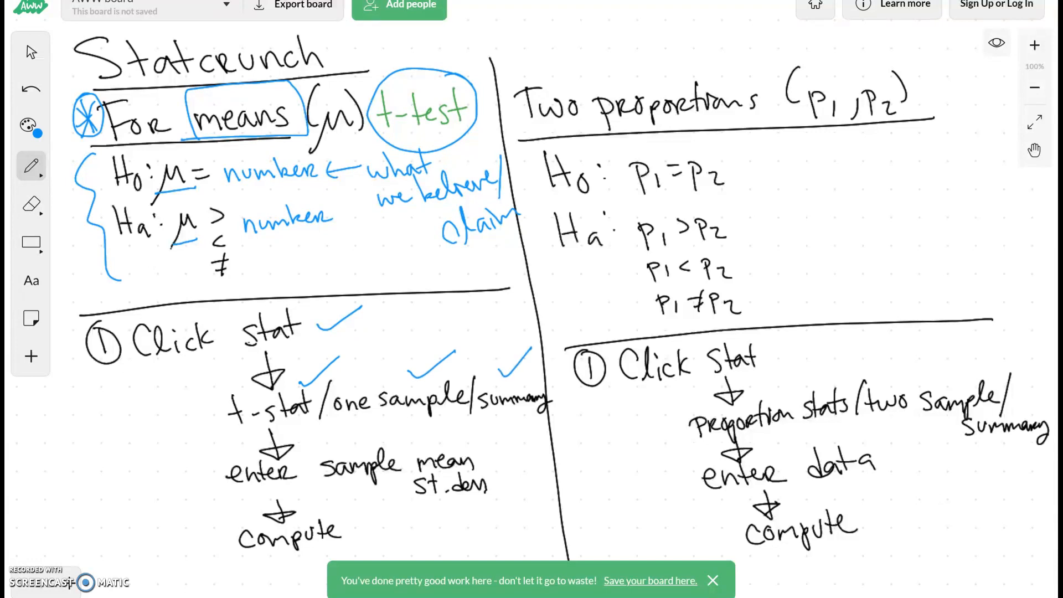
drag(492, 455, 551, 425)
mouse_move(347, 527)
mouse_down()
mouse_move(354, 535)
mouse_move(405, 502)
mouse_up()
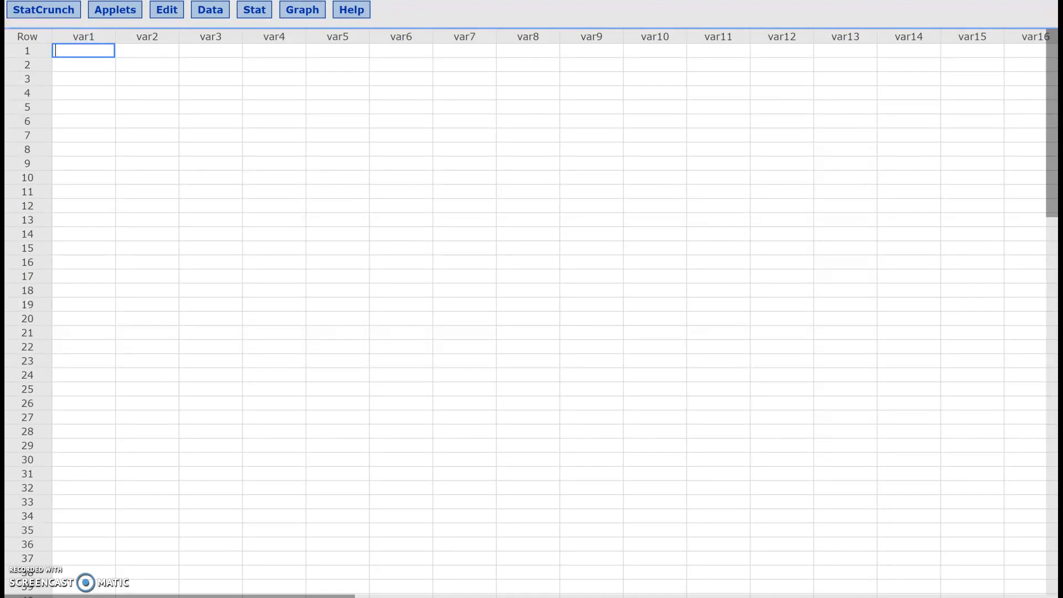
In StatCrunch, open the one-sample T test based on summary statistics
click(254, 10)
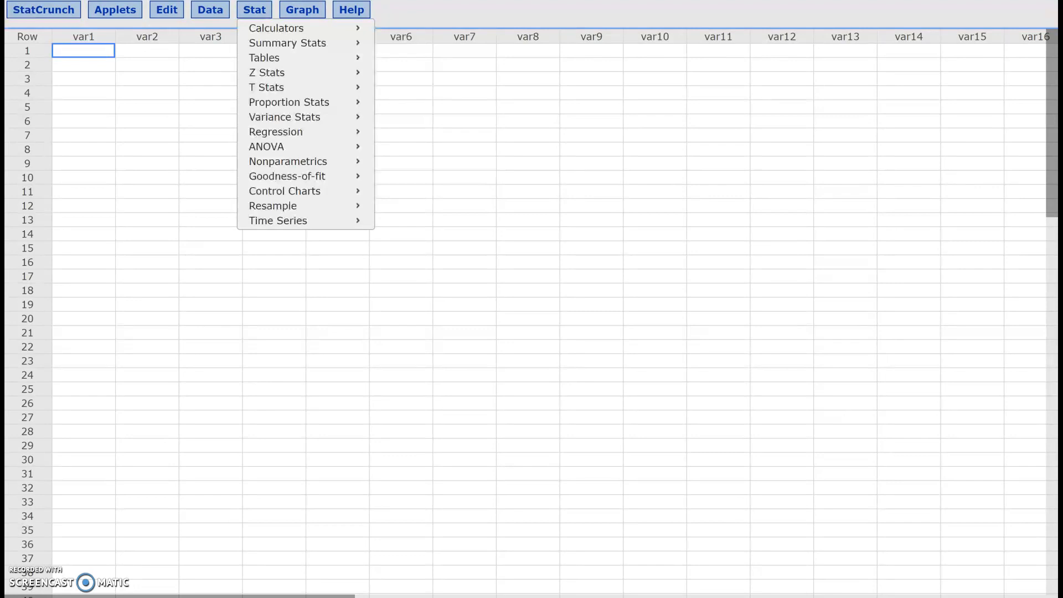
mouse_move(277, 88)
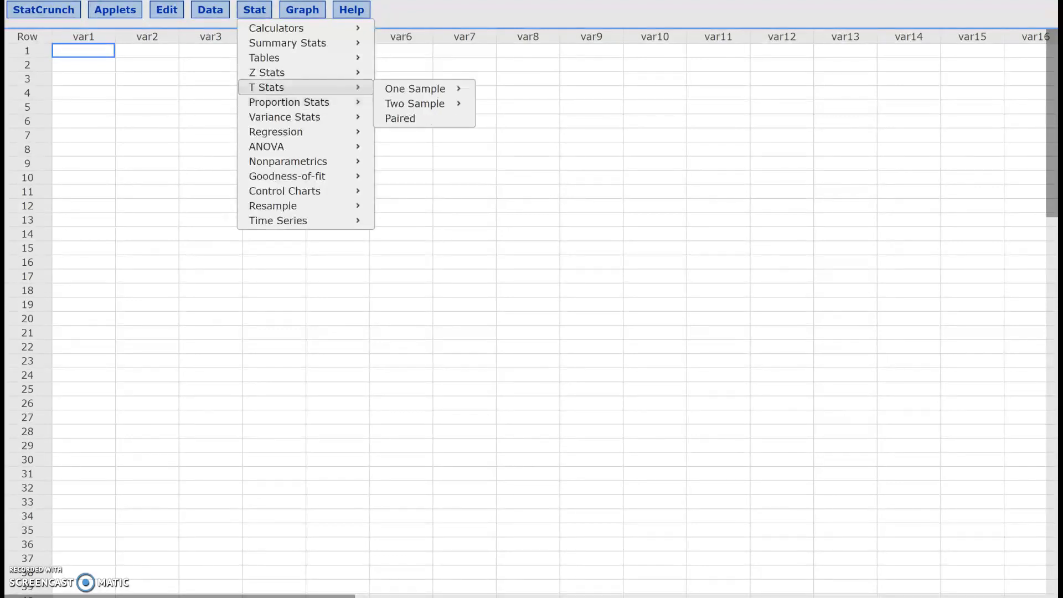
mouse_move(415, 88)
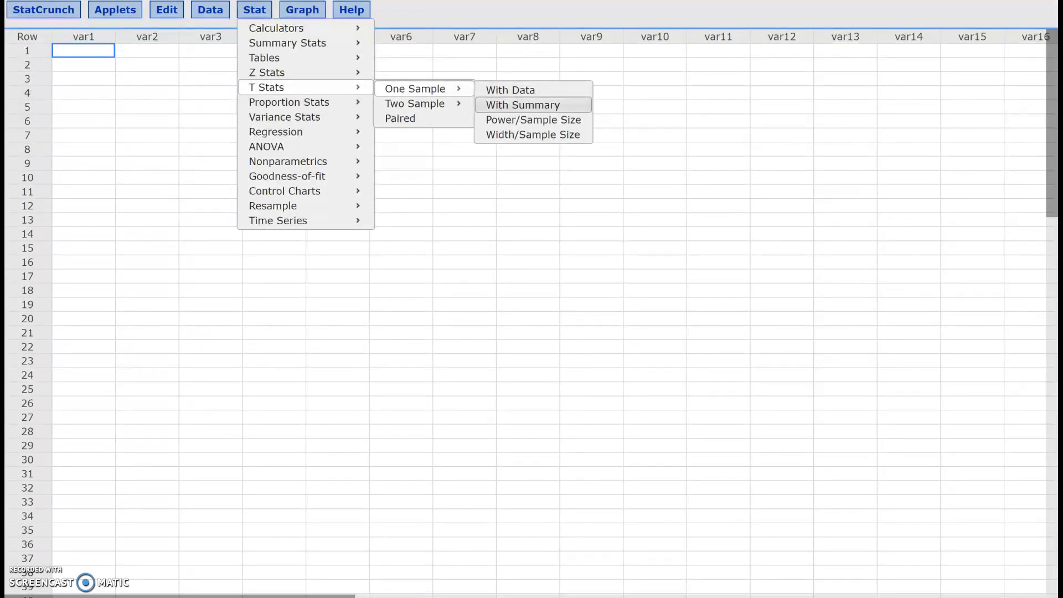
click(522, 105)
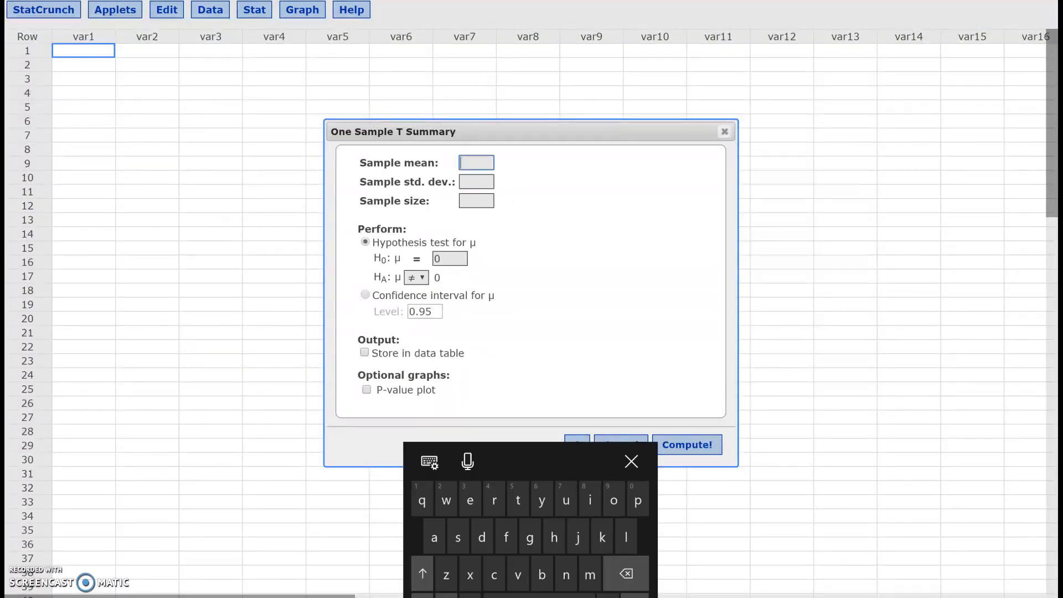
Enter a sample mean of 20, a sample standard deviation of 10 and a sample size of 40
text(2)
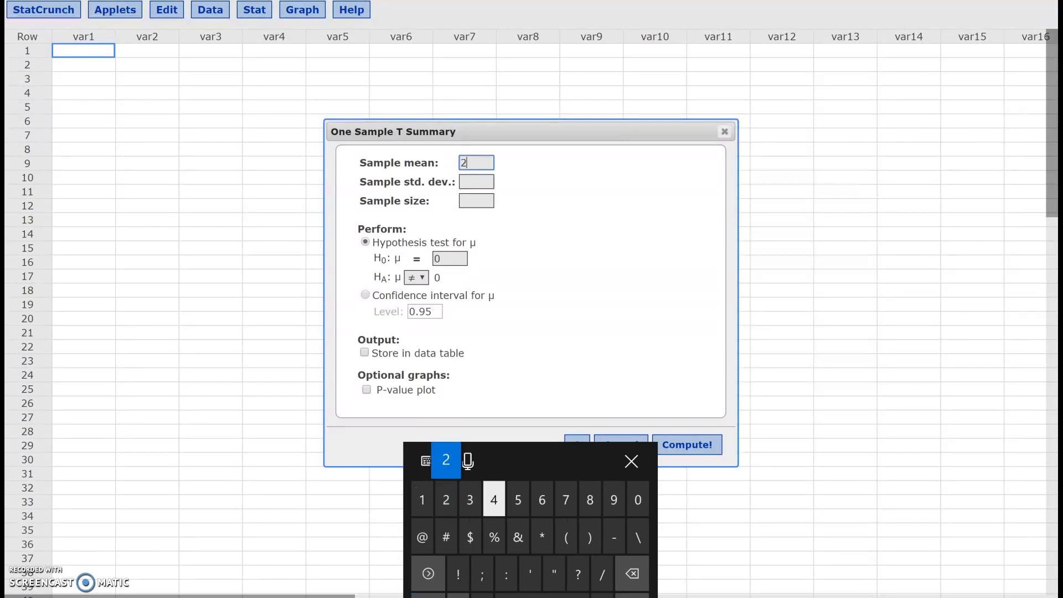
text(0)
click(476, 182)
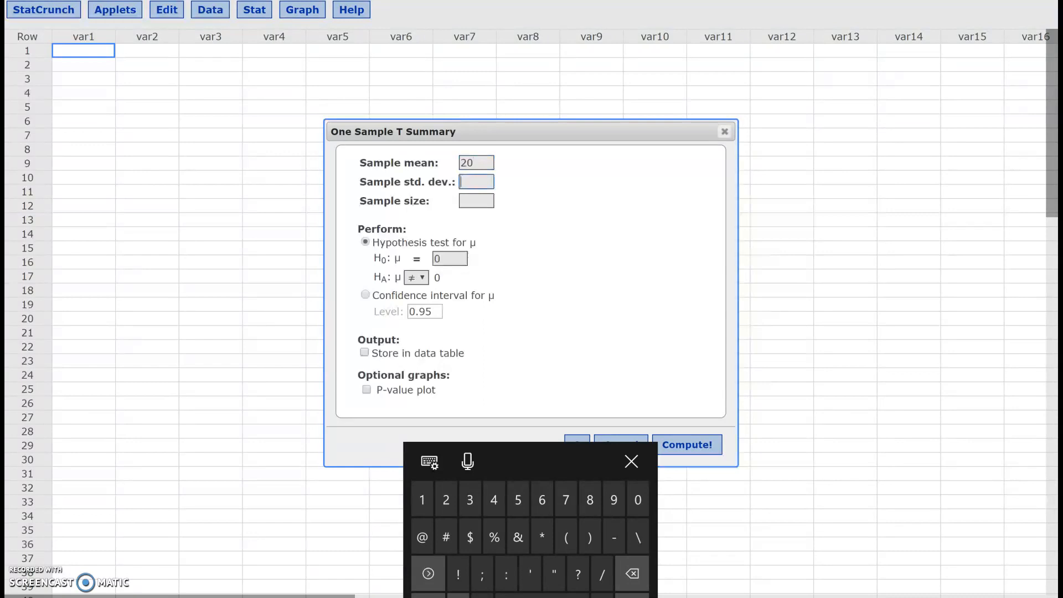
text(10)
click(476, 201)
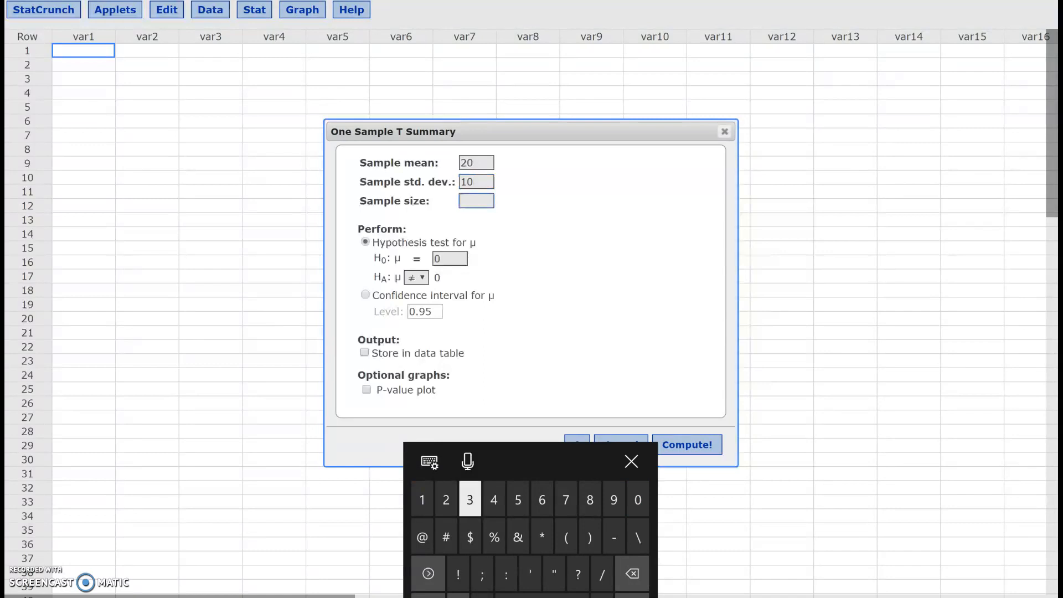
text(40)
Set the null hypothesis mean to 25 with a ≠ alternative, and compute the hypothesis test
click(437, 259)
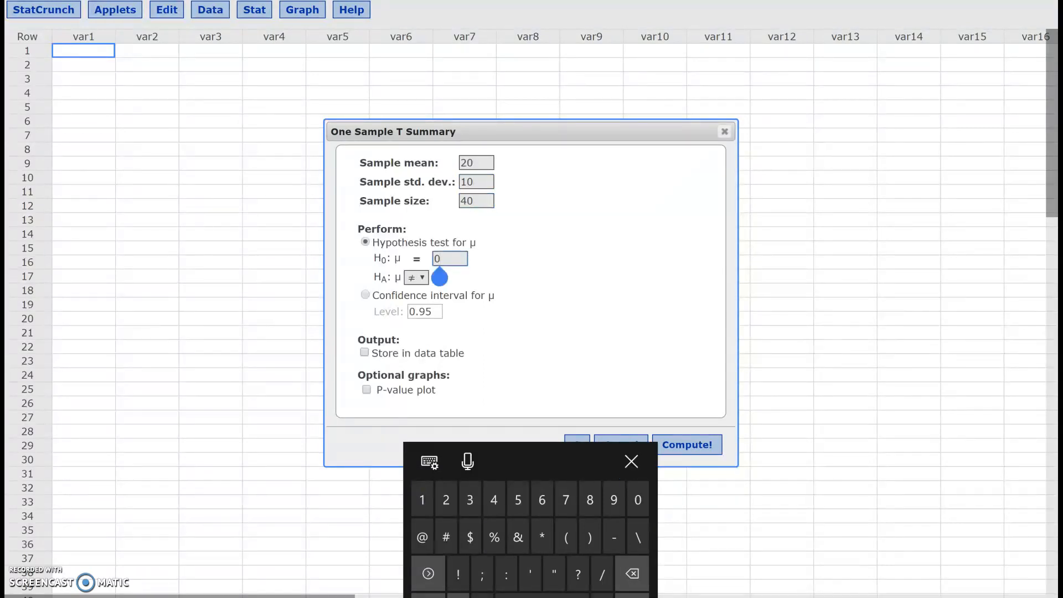
key(BackSpace)
key(BackSpace)
text(2)
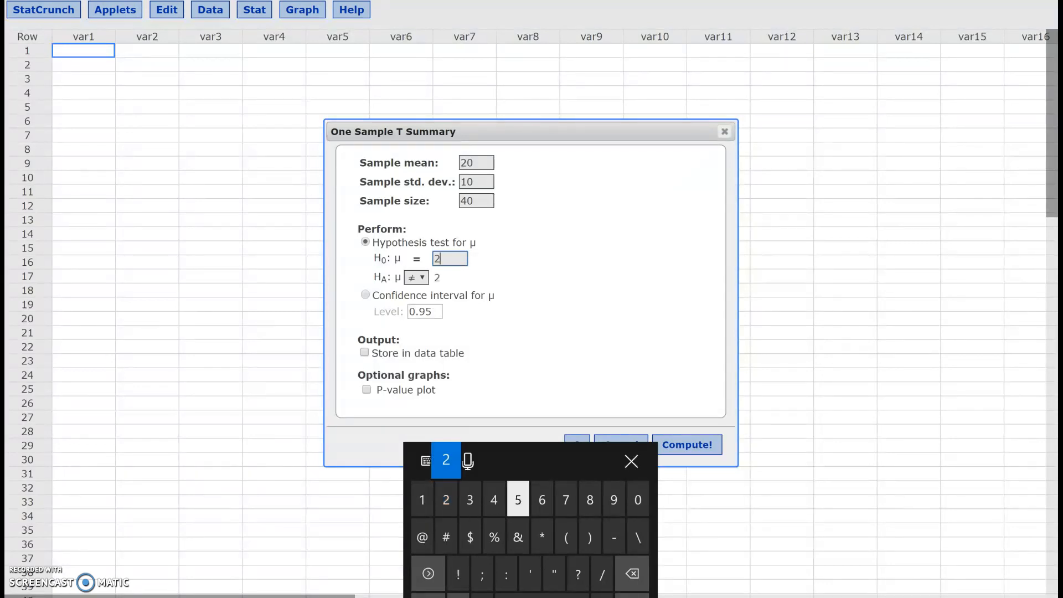
text(5)
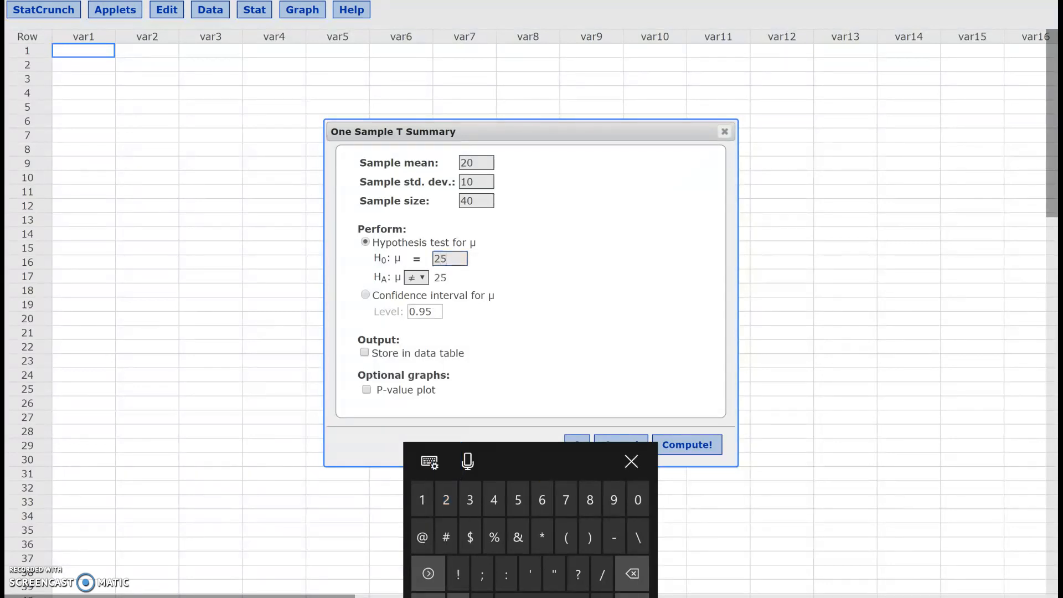
click(417, 278)
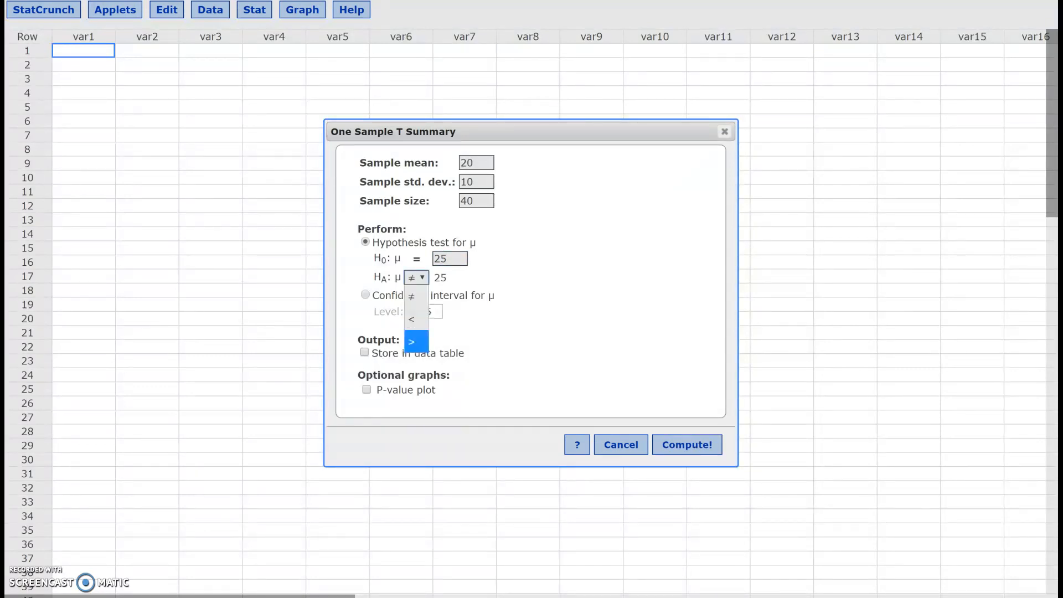
click(416, 297)
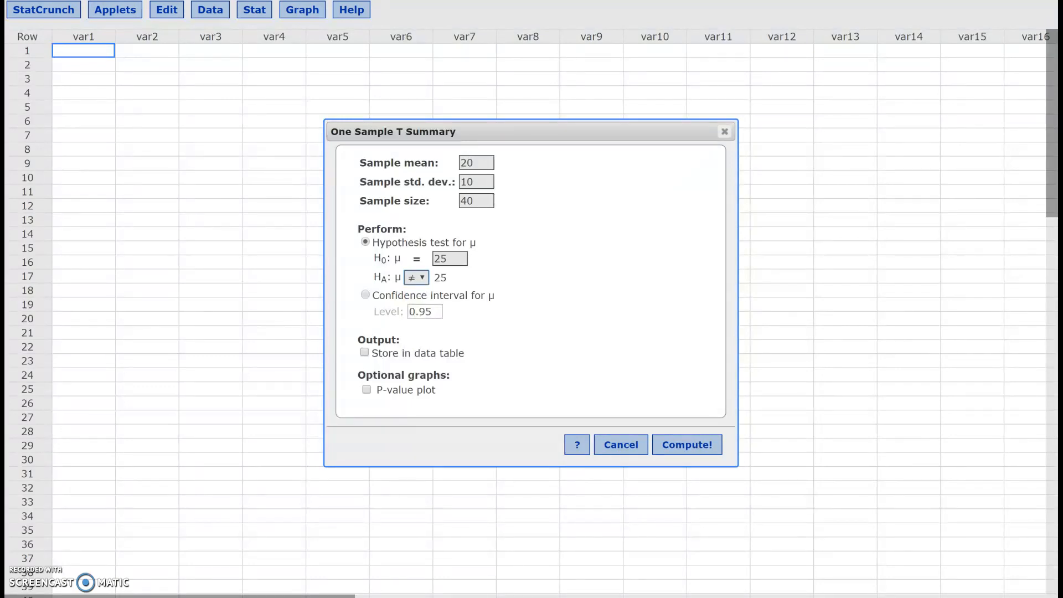
click(687, 444)
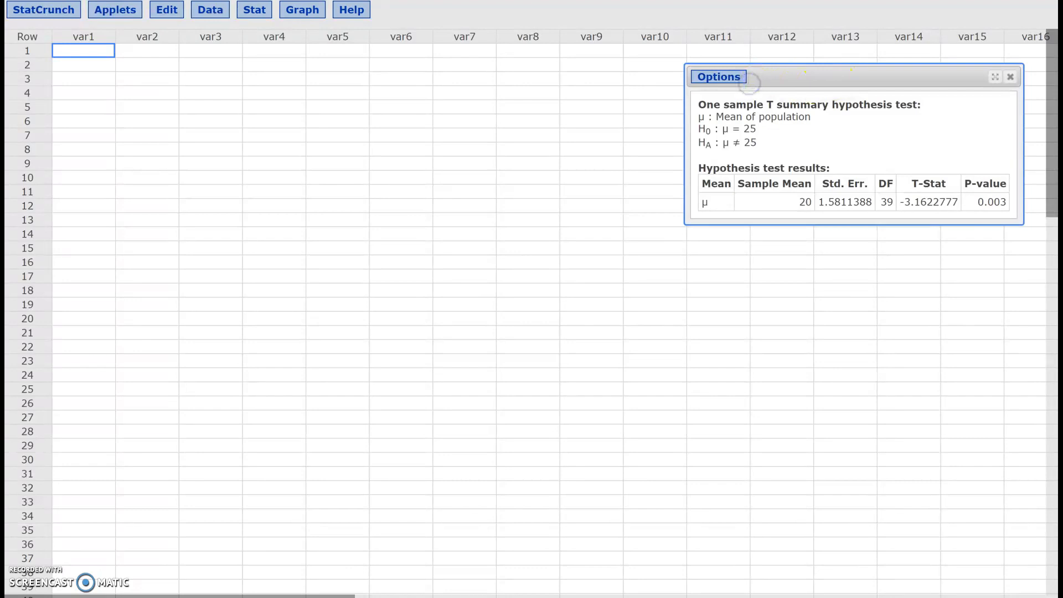
Enlarge the test results window to full size and capture it for ink annotation with Screen Sketch
double_click(749, 83)
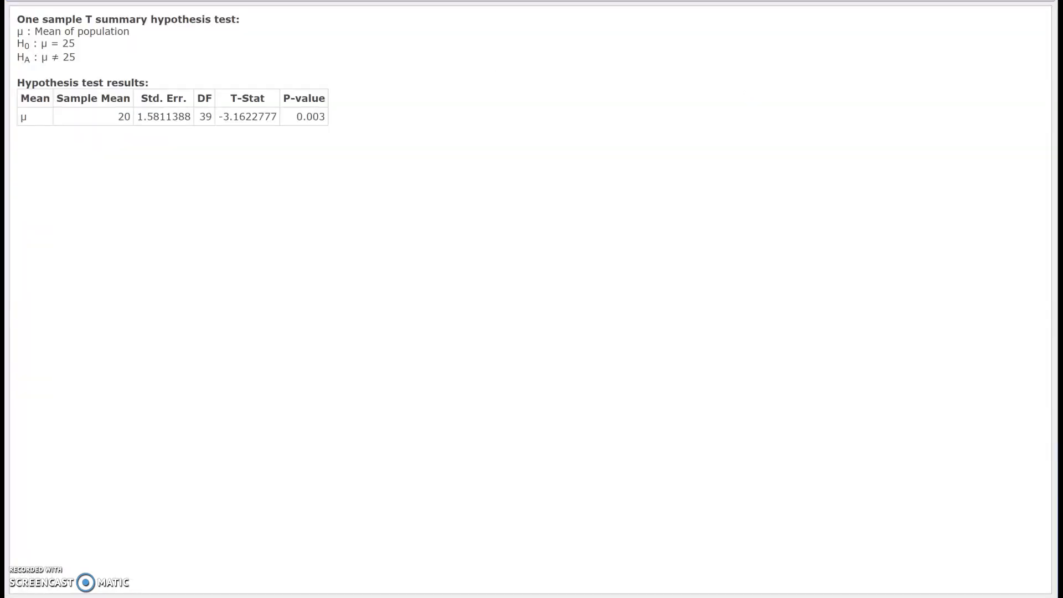
key(super+w)
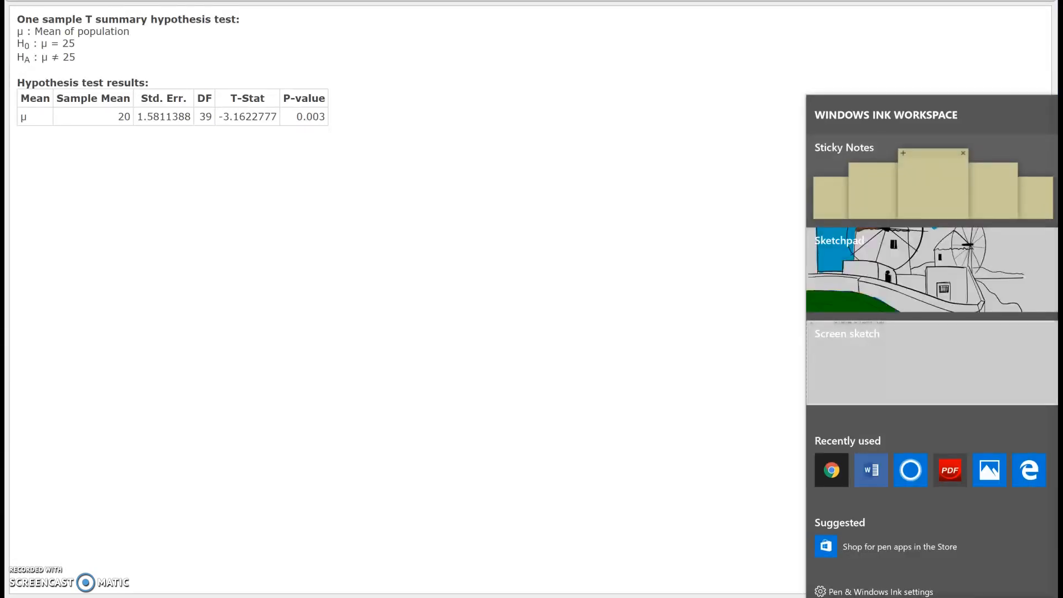
click(932, 362)
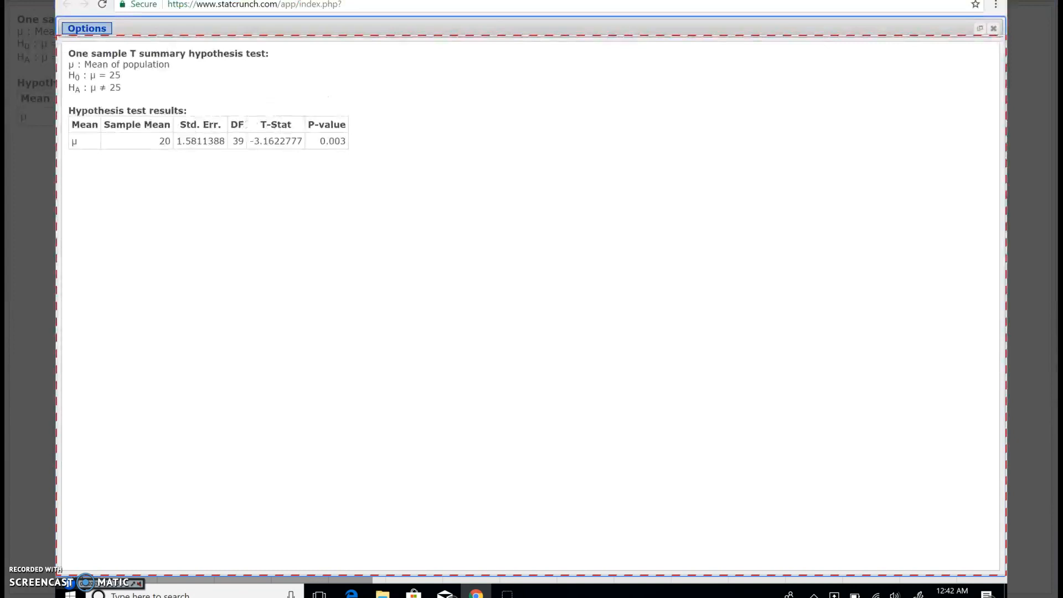
Mark the P-value, both hypotheses with their 25s, and the sample mean of 20 using red circles, a check mark and an arrow
mouse_move(366, 111)
mouse_down()
mouse_move(331, 95)
mouse_move(372, 108)
mouse_up()
mouse_move(126, 72)
mouse_down()
mouse_move(133, 98)
mouse_move(198, 69)
mouse_up()
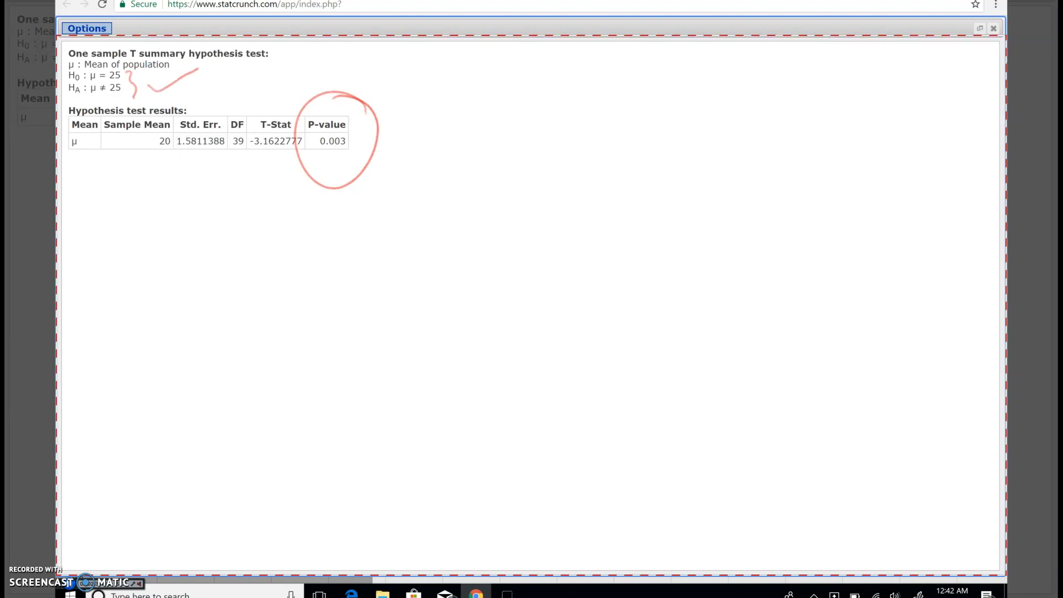
mouse_move(153, 239)
mouse_down()
mouse_move(134, 178)
mouse_move(151, 155)
mouse_up()
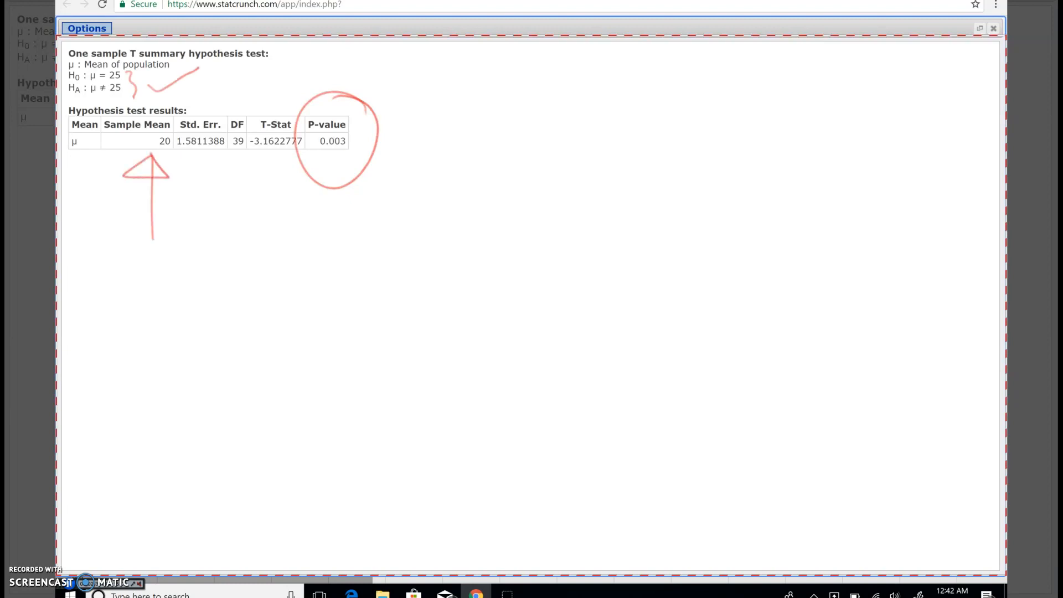
mouse_move(123, 69)
mouse_down()
mouse_move(125, 103)
mouse_move(129, 70)
mouse_up()
mouse_move(166, 129)
mouse_down()
mouse_move(160, 158)
mouse_move(171, 128)
mouse_up()
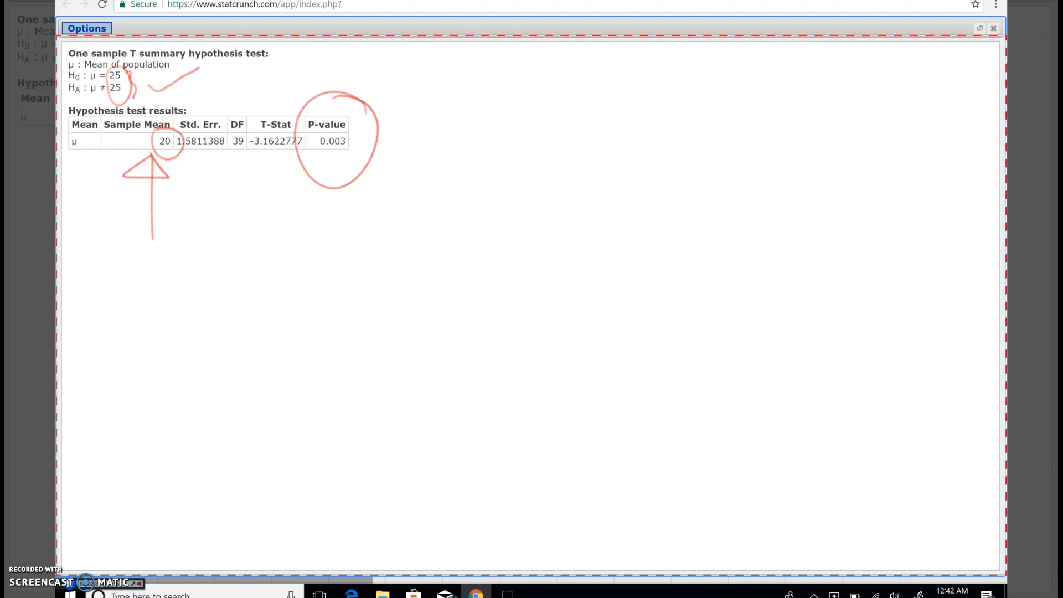
Box the P-value figure with a red arrow pointing up at it, and draw a smaller arrow under the DF value
mouse_move(319, 295)
mouse_down()
mouse_move(320, 249)
mouse_move(347, 208)
mouse_move(313, 195)
mouse_up()
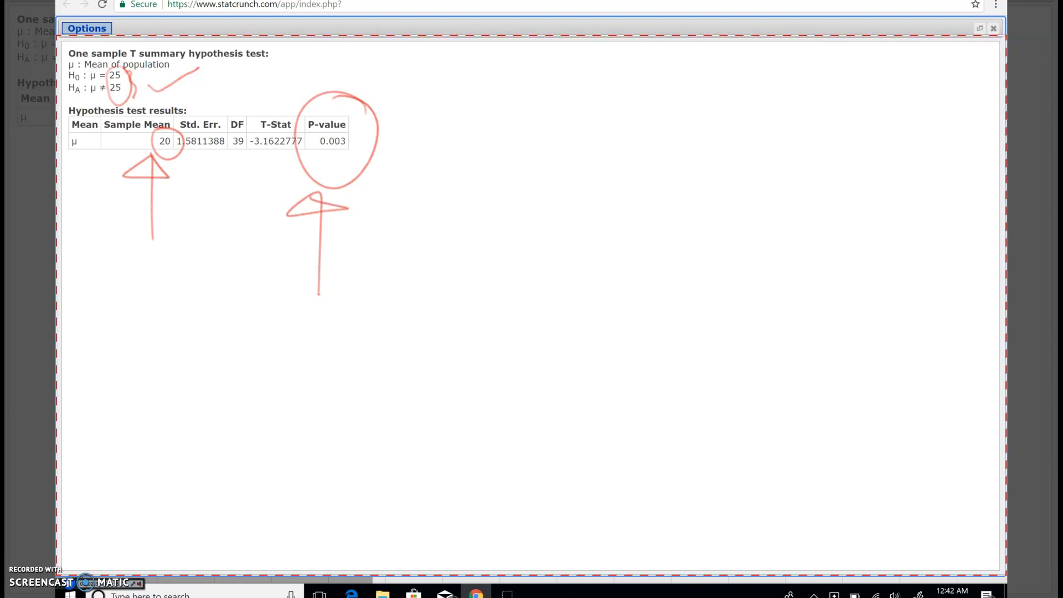
mouse_move(320, 150)
mouse_down()
mouse_move(355, 129)
mouse_move(318, 133)
mouse_move(337, 152)
mouse_up()
mouse_move(242, 213)
mouse_down()
mouse_move(236, 148)
mouse_move(248, 165)
mouse_up()
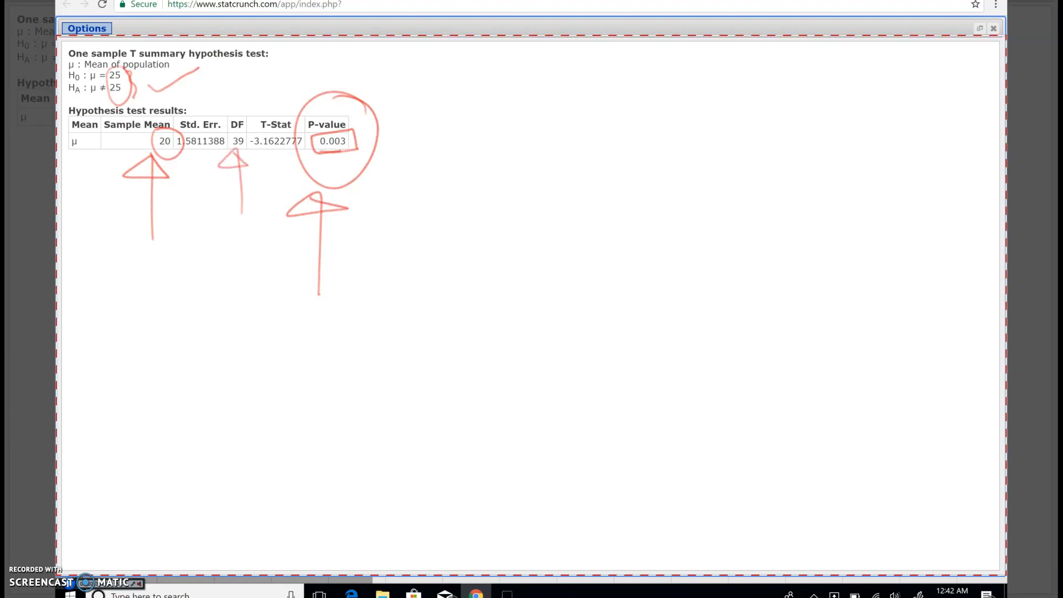
Add further red ink marks above the DF and T-Stat headings, around the P-value figure and beside the hypotheses
drag(232, 105, 271, 93)
mouse_move(270, 87)
mouse_down()
mouse_move(273, 101)
mouse_move(280, 84)
mouse_up()
drag(326, 160, 351, 150)
mouse_move(118, 82)
mouse_down()
mouse_move(121, 104)
mouse_move(132, 89)
mouse_up()
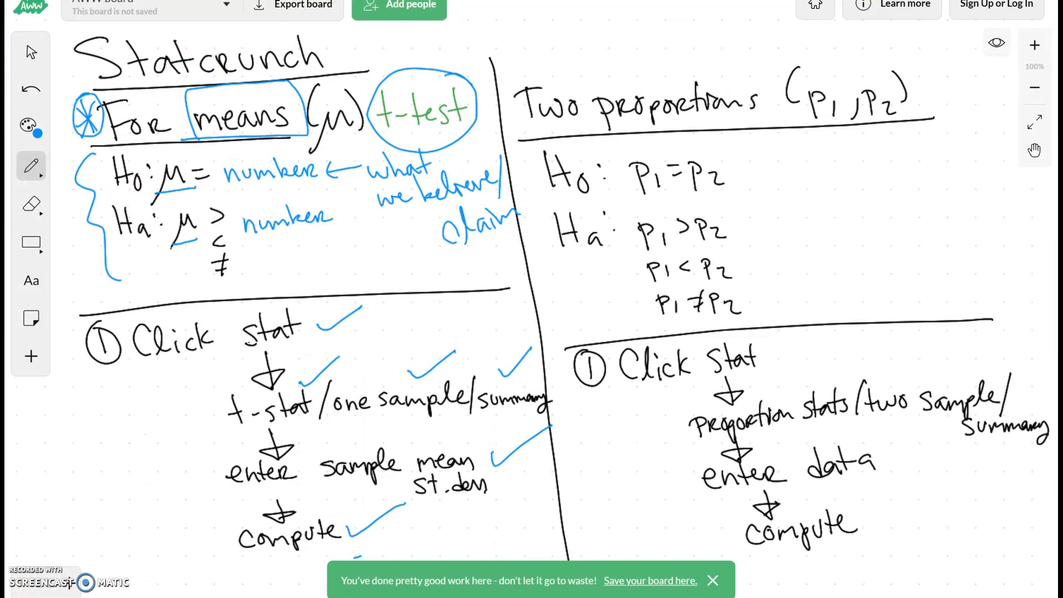
Back on the AWW whiteboard, write "(z-test)" in blue above the p1, p2 of the Two proportions heading
mouse_move(825, 61)
mouse_down()
mouse_move(842, 73)
mouse_move(853, 62)
mouse_move(873, 69)
mouse_up()
mouse_move(859, 55)
mouse_down()
mouse_move(881, 50)
mouse_move(886, 62)
mouse_up()
mouse_move(897, 47)
mouse_down()
mouse_move(889, 59)
mouse_move(903, 58)
mouse_up()
drag(897, 53, 912, 45)
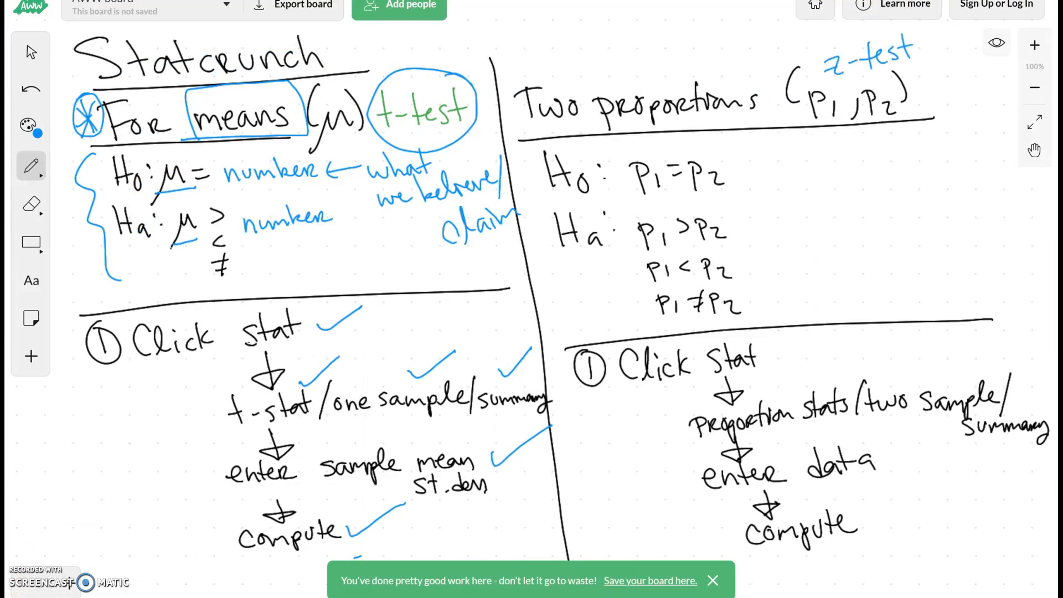
drag(832, 42, 846, 77)
mouse_move(906, 27)
mouse_down()
mouse_move(923, 39)
mouse_move(921, 69)
mouse_up()
Underline p1 and p2 in the Two proportions heading and label them "males" and "females" with arrows
drag(801, 120, 909, 114)
mouse_move(825, 136)
mouse_down()
mouse_move(829, 168)
mouse_move(844, 145)
mouse_up()
drag(817, 188, 876, 164)
mouse_move(901, 131)
mouse_down()
mouse_move(906, 161)
mouse_move(913, 142)
mouse_move(907, 188)
mouse_move(978, 162)
mouse_move(978, 176)
mouse_up()
Circle the null hypothesis with p1 and p2 underlined, and circle Ha and its >, < and ≠ signs
mouse_move(636, 133)
mouse_down()
mouse_move(735, 149)
mouse_move(570, 203)
mouse_move(725, 143)
mouse_move(714, 139)
mouse_up()
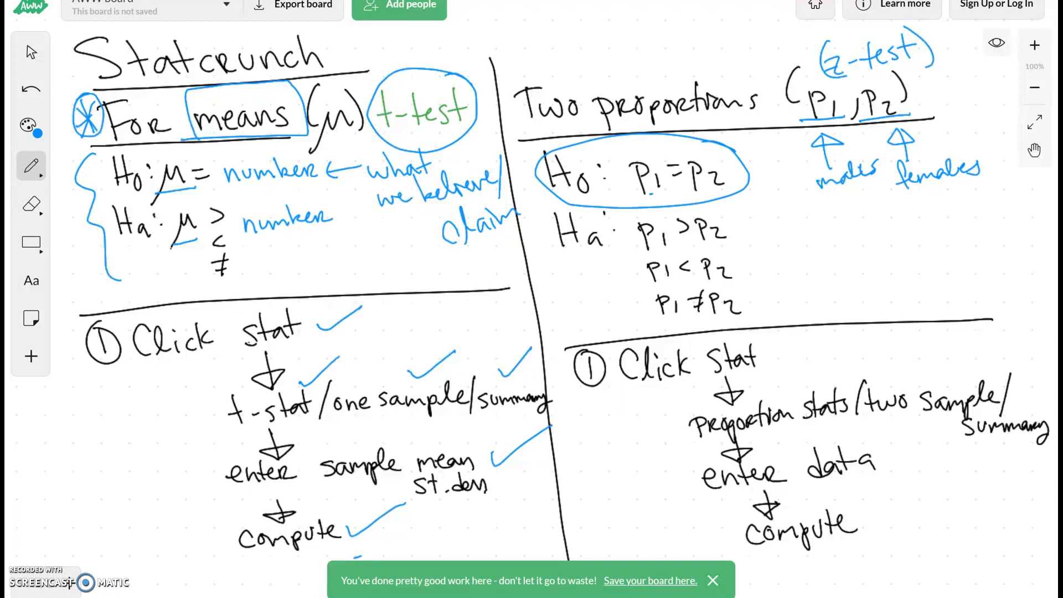
mouse_move(725, 191)
mouse_down()
mouse_move(639, 195)
mouse_move(556, 217)
mouse_move(622, 206)
mouse_move(613, 199)
mouse_up()
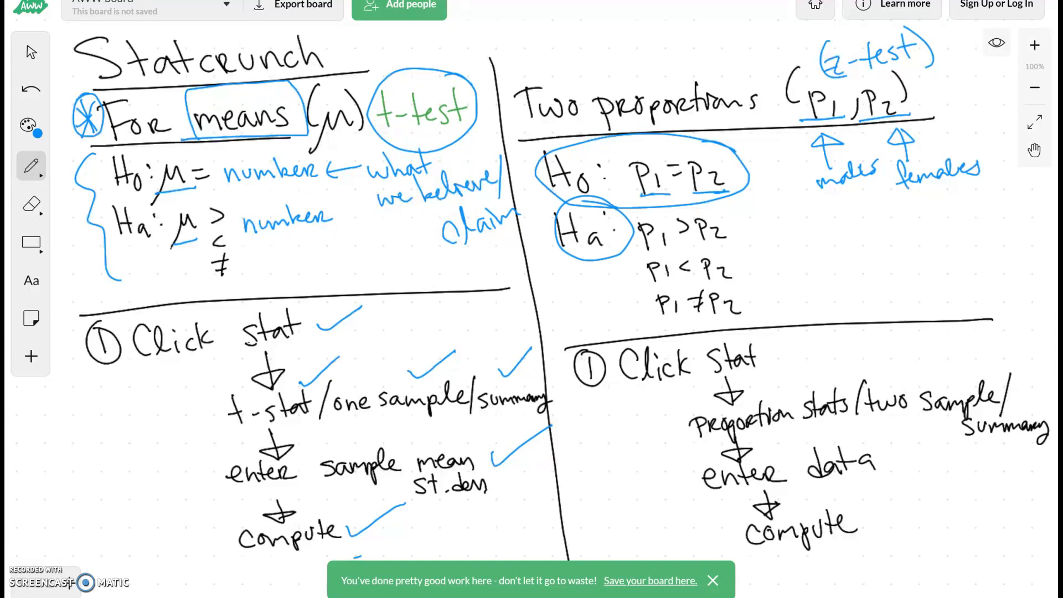
mouse_move(686, 209)
mouse_down()
mouse_move(672, 237)
mouse_move(684, 207)
mouse_up()
mouse_move(682, 252)
mouse_down()
mouse_move(687, 314)
mouse_move(696, 286)
mouse_up()
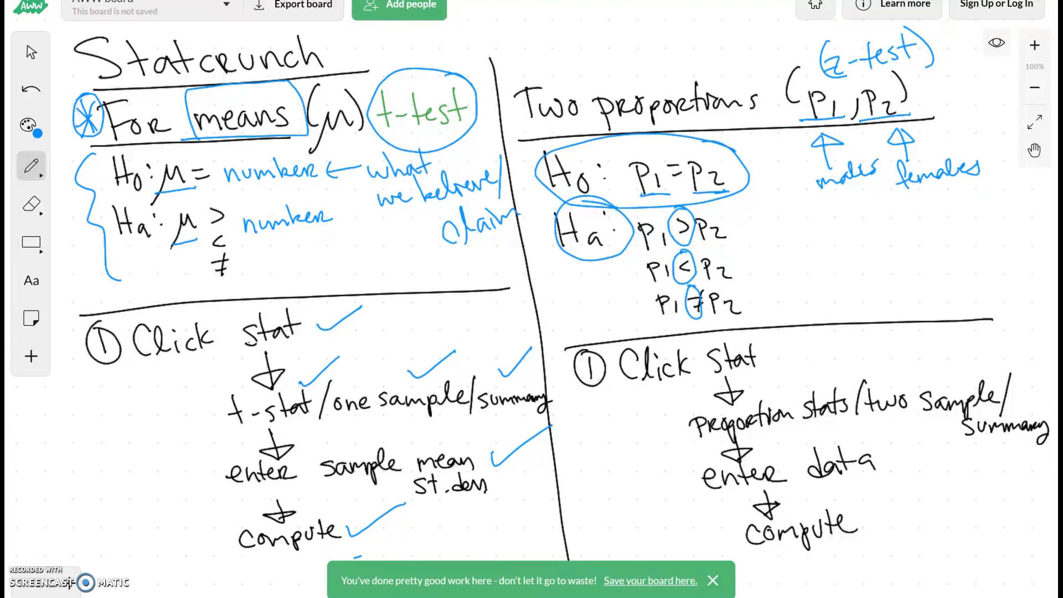
Add blue check marks beside each procedure item in the two proportions column, from "Click stat" through "compute"
mouse_move(769, 356)
mouse_down()
mouse_move(776, 361)
mouse_move(806, 336)
mouse_up()
drag(790, 382, 852, 351)
drag(926, 374, 991, 352)
mouse_move(1019, 402)
mouse_down()
mouse_move(1021, 410)
mouse_move(1049, 392)
mouse_up()
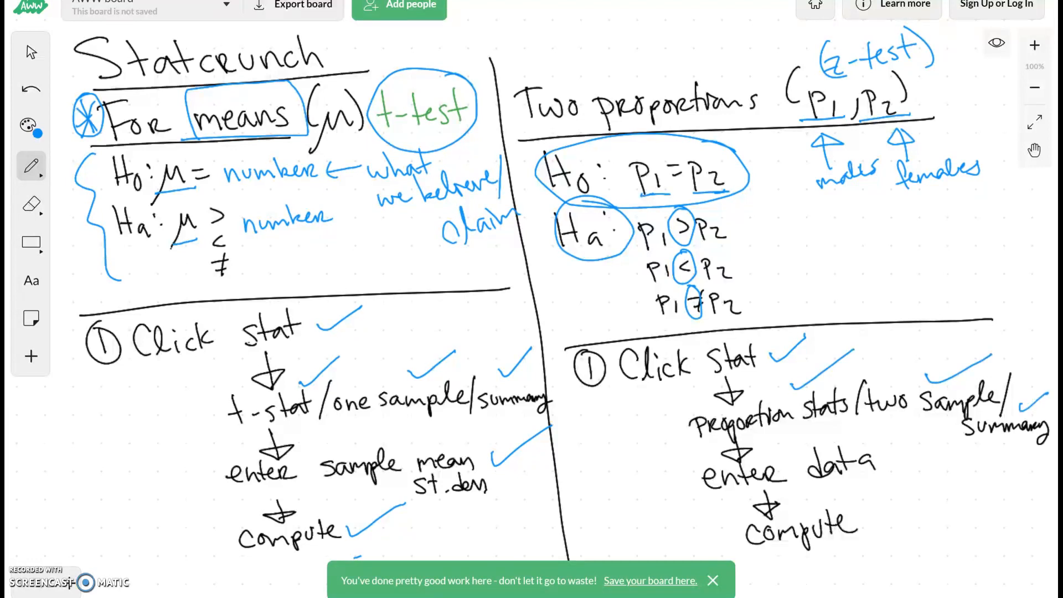
drag(782, 446, 838, 430)
drag(805, 500, 877, 479)
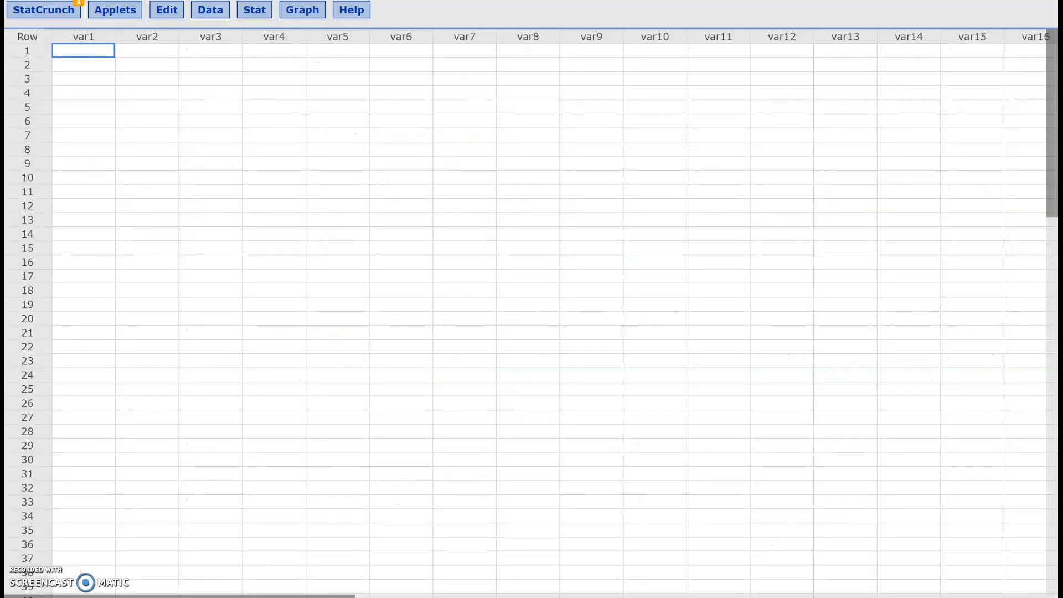
In StatCrunch, start a two-sample proportion test from summary data and enter 10 successes and 100 observations for Sample 1
click(255, 10)
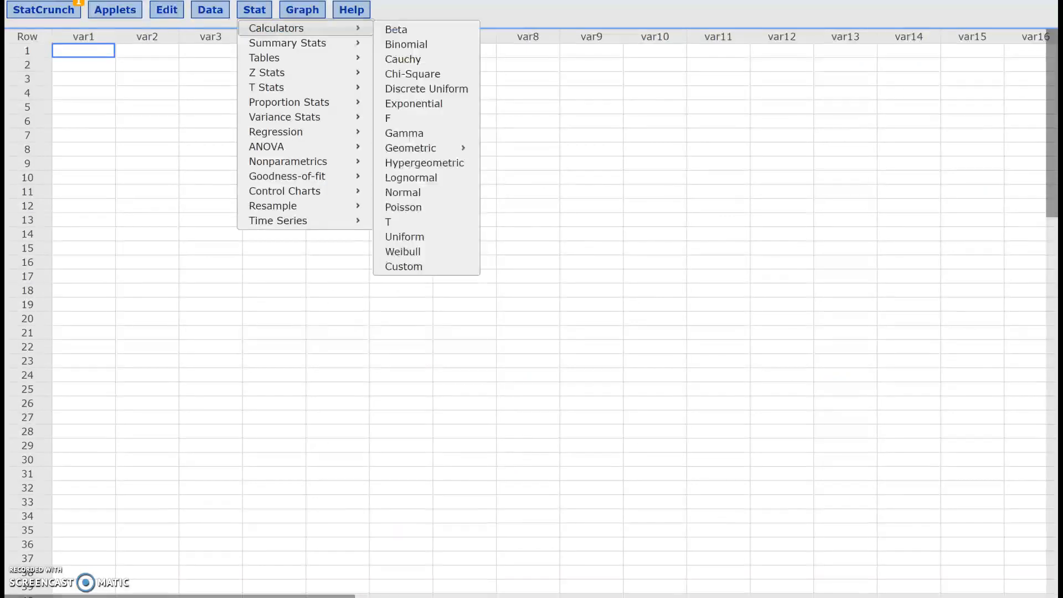
mouse_move(289, 102)
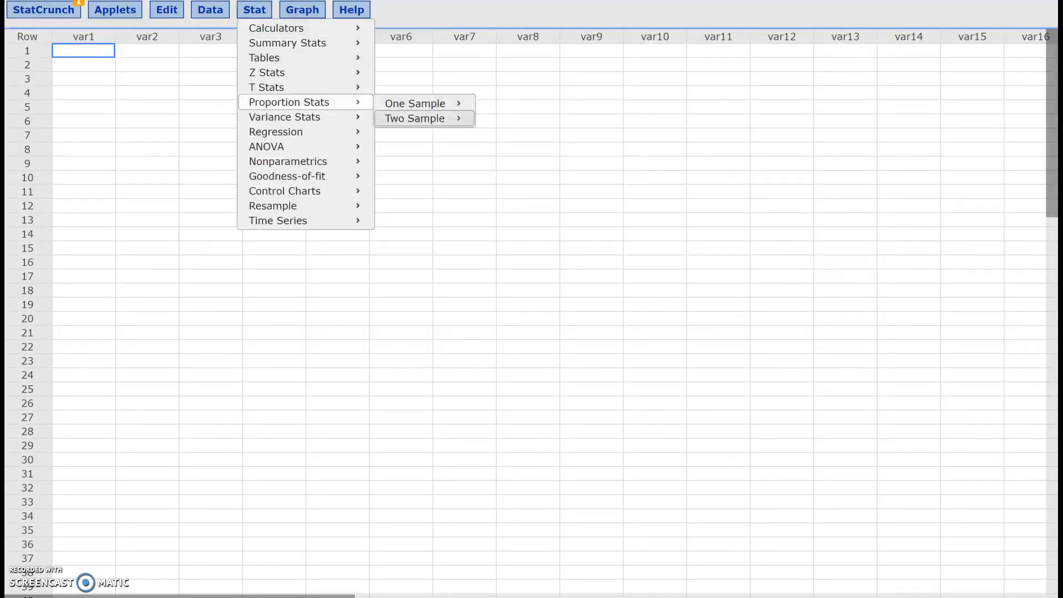
mouse_move(415, 118)
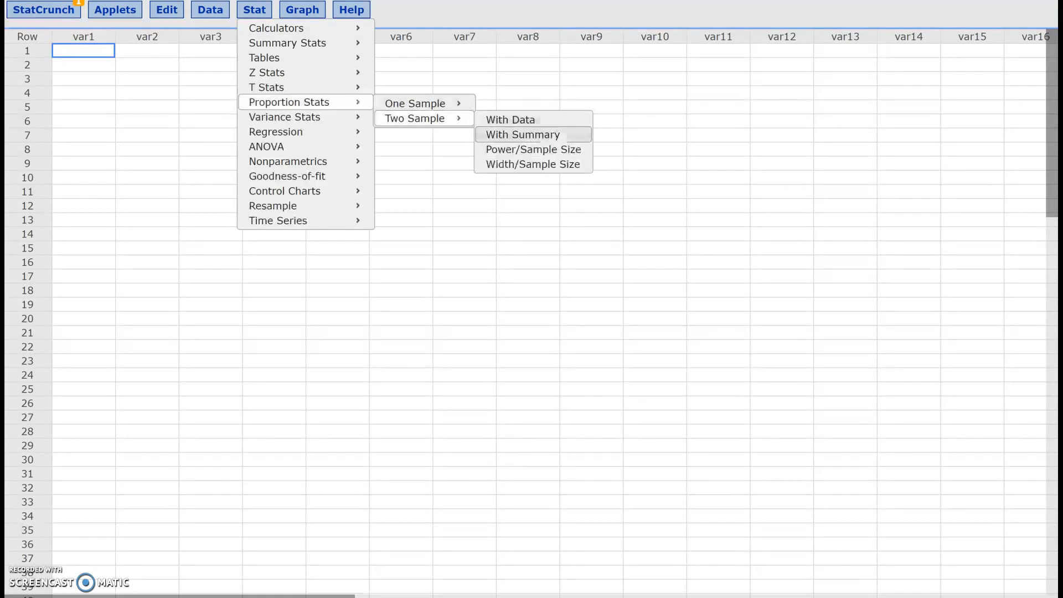
click(522, 134)
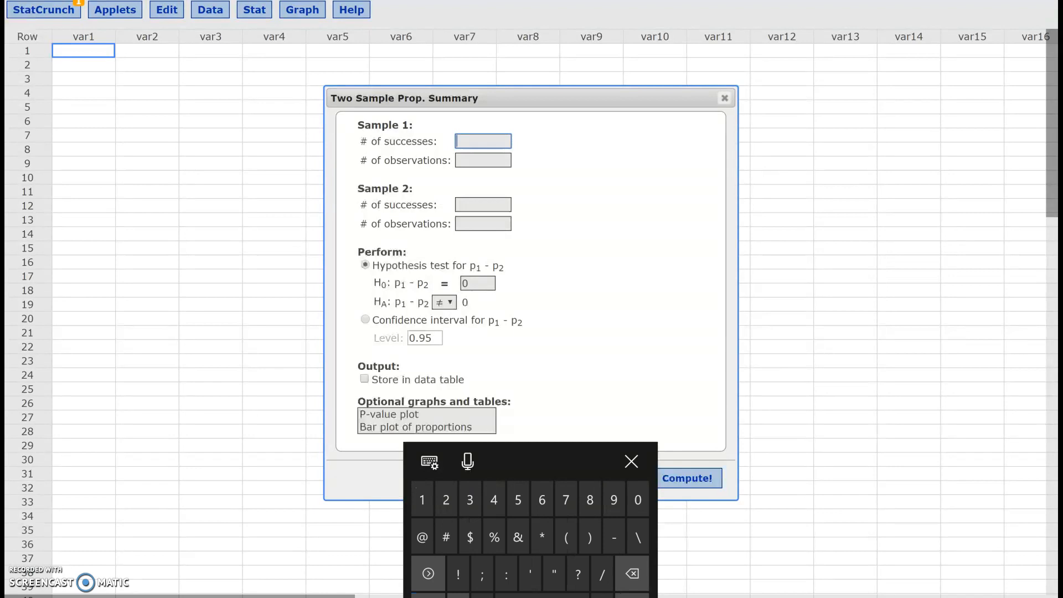
text(10)
click(483, 160)
text(100)
Enter 23 successes and 100 observations for Sample 2
click(482, 204)
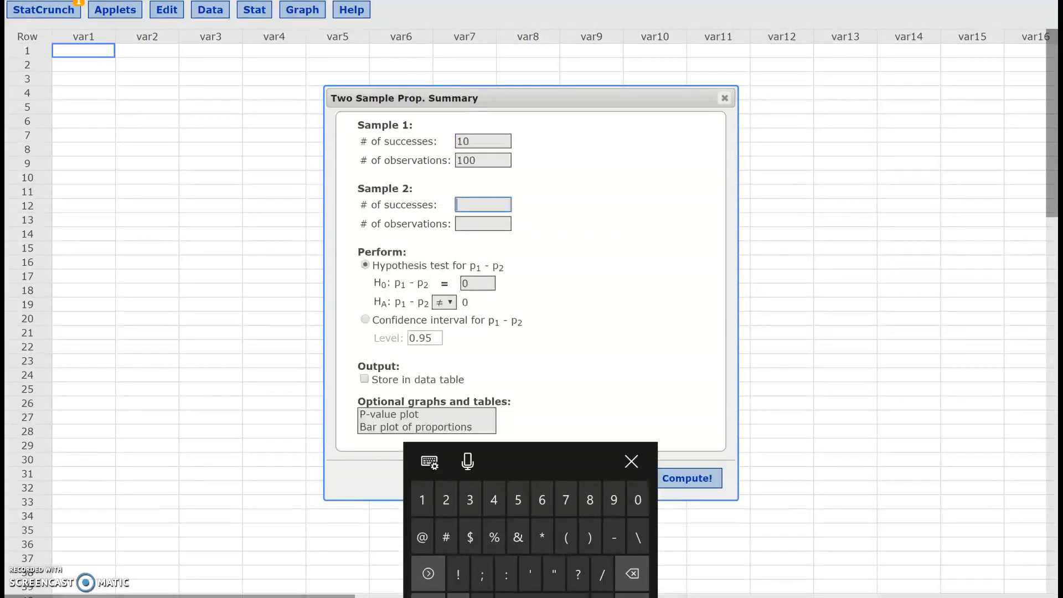
text(23)
click(483, 223)
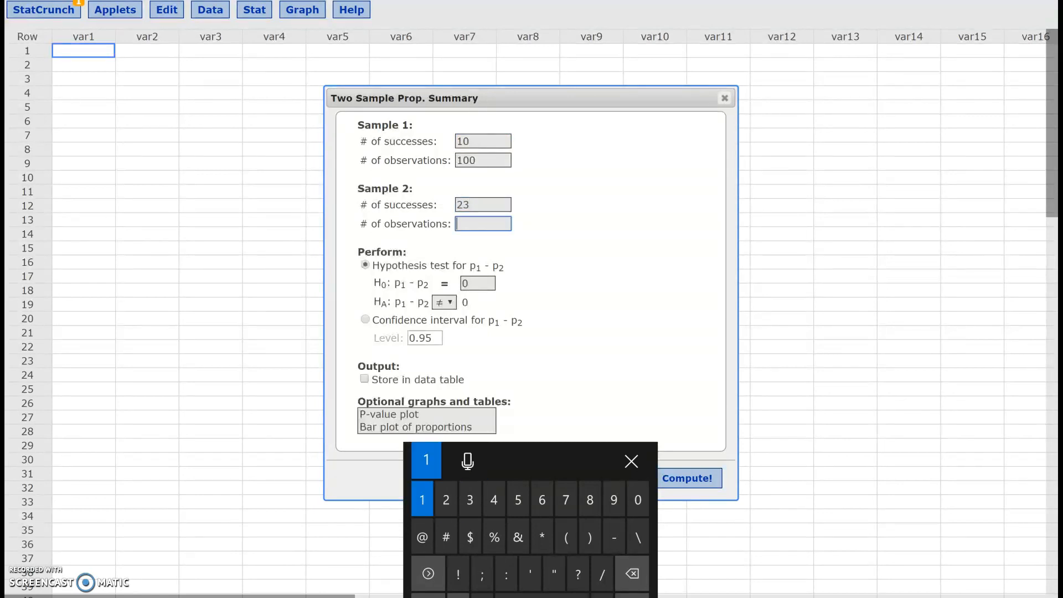
text(100)
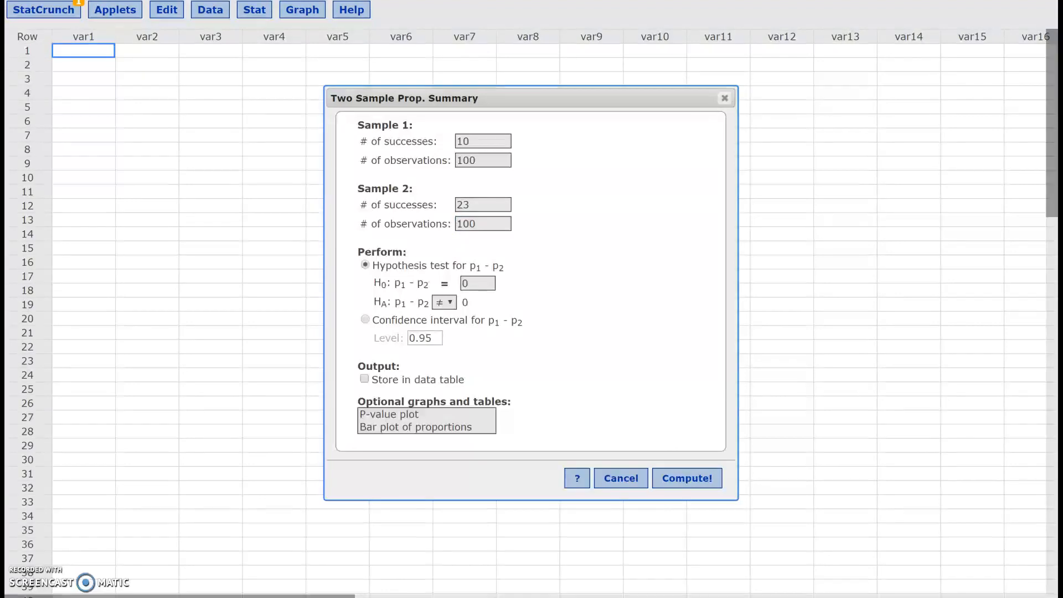
Keep the null difference at 0, review the alternative's operators and choose ≠, and compute the hypothesis test
click(467, 283)
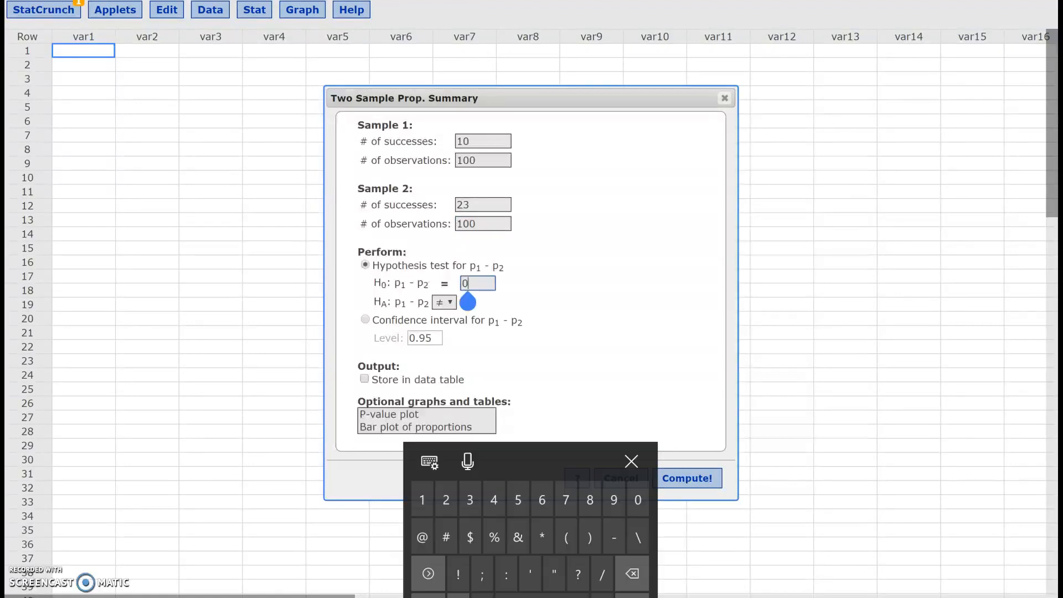
click(631, 461)
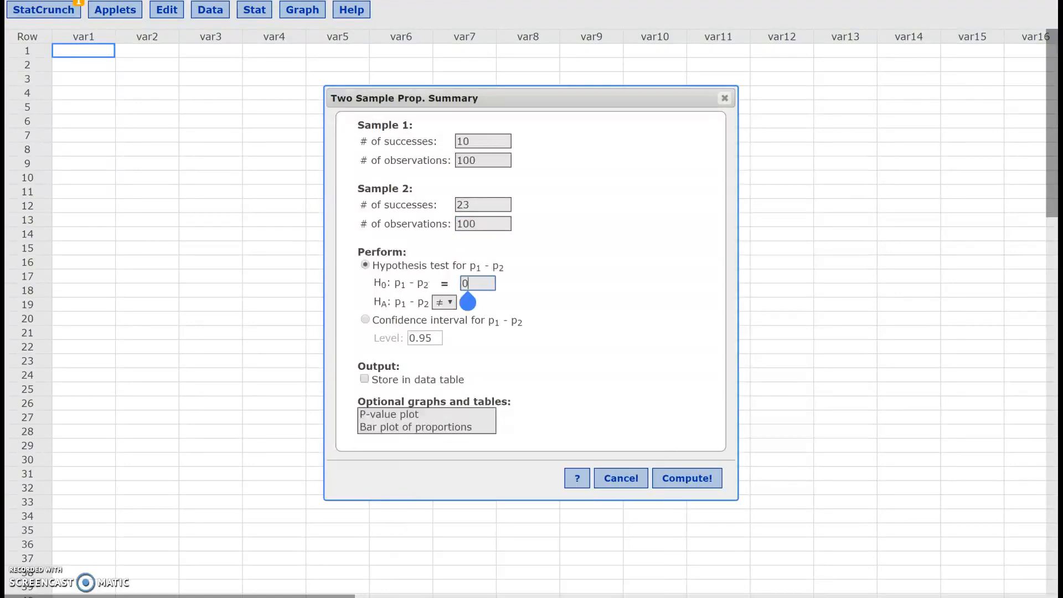
click(443, 302)
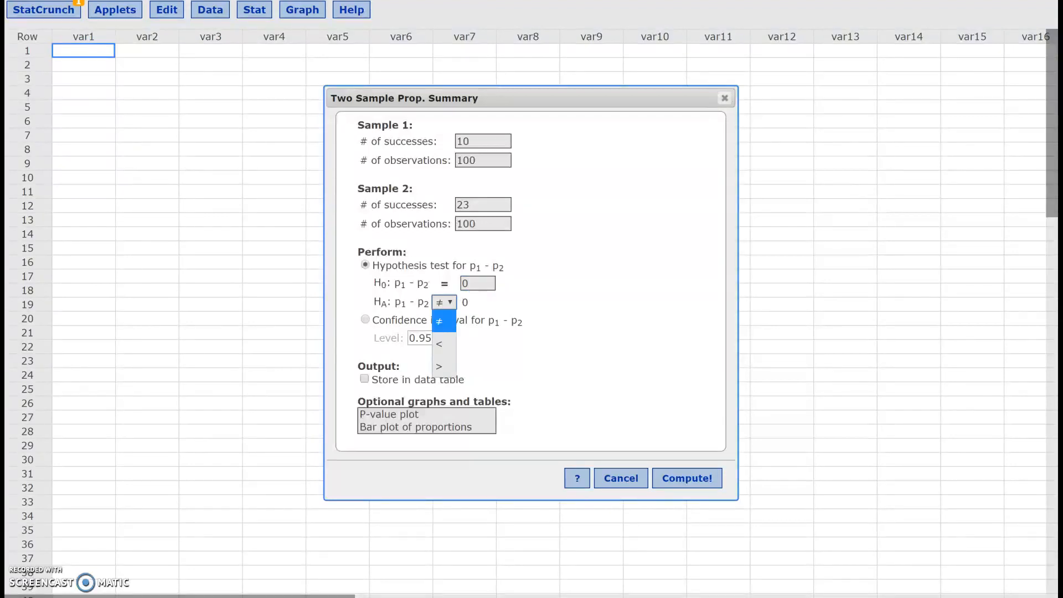
click(444, 344)
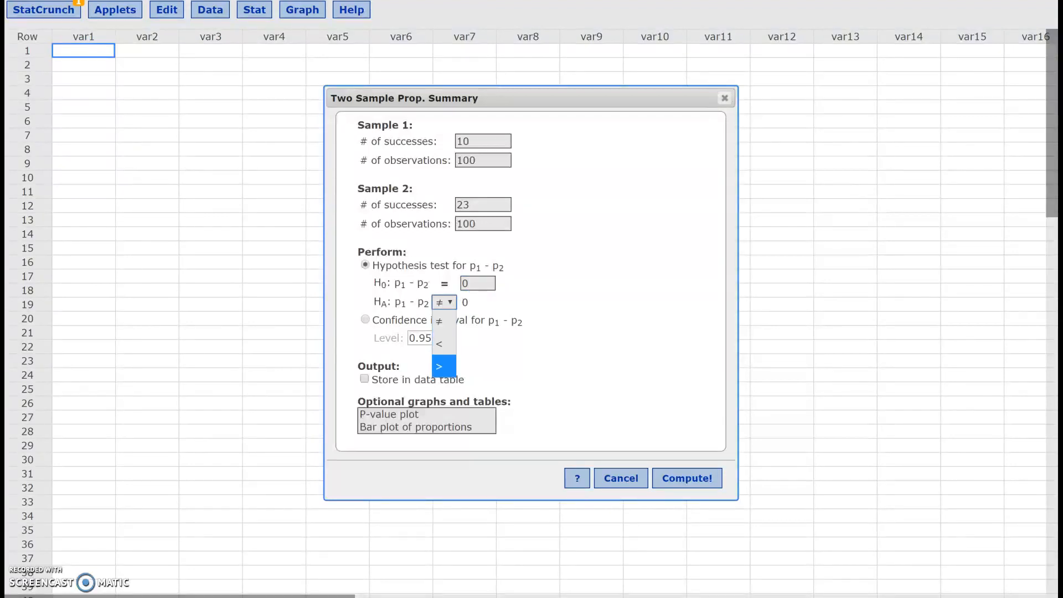
click(443, 321)
click(444, 302)
click(443, 321)
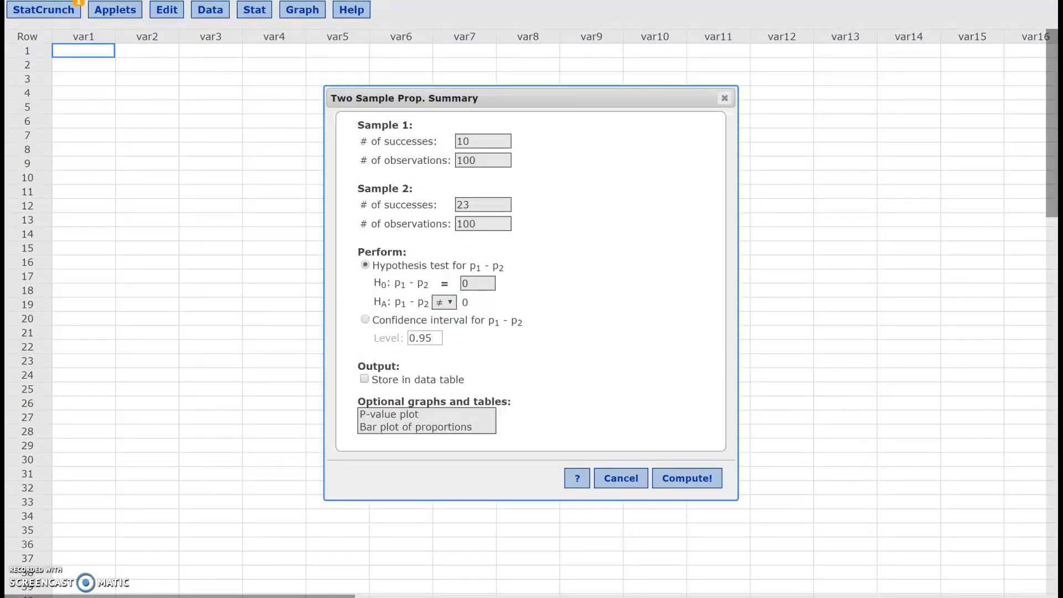
click(687, 477)
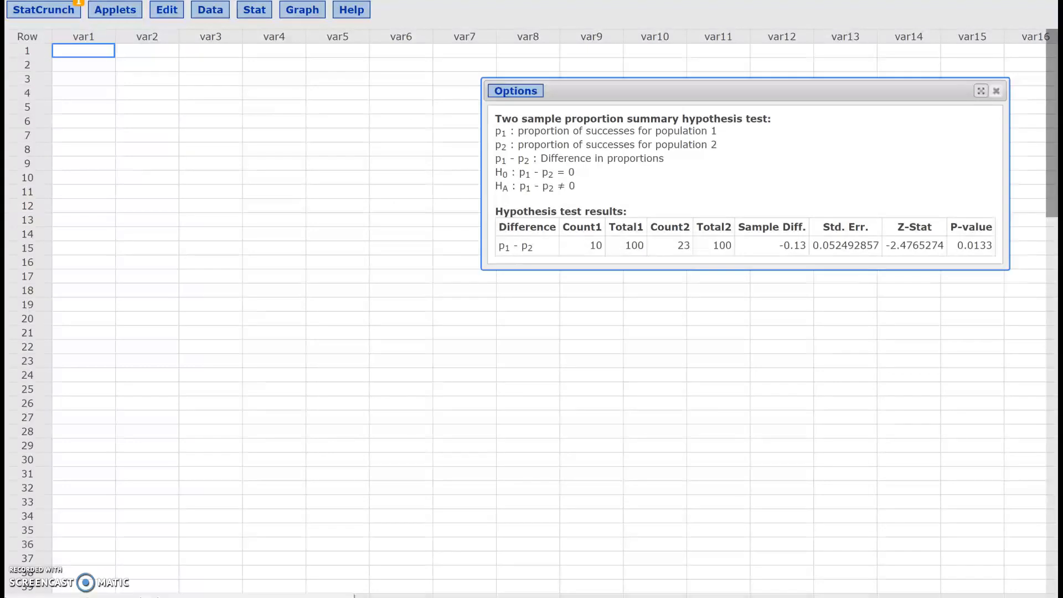
Maximize the hypothesis test results and capture them in the Windows Ink Screen sketch for annotation
click(981, 91)
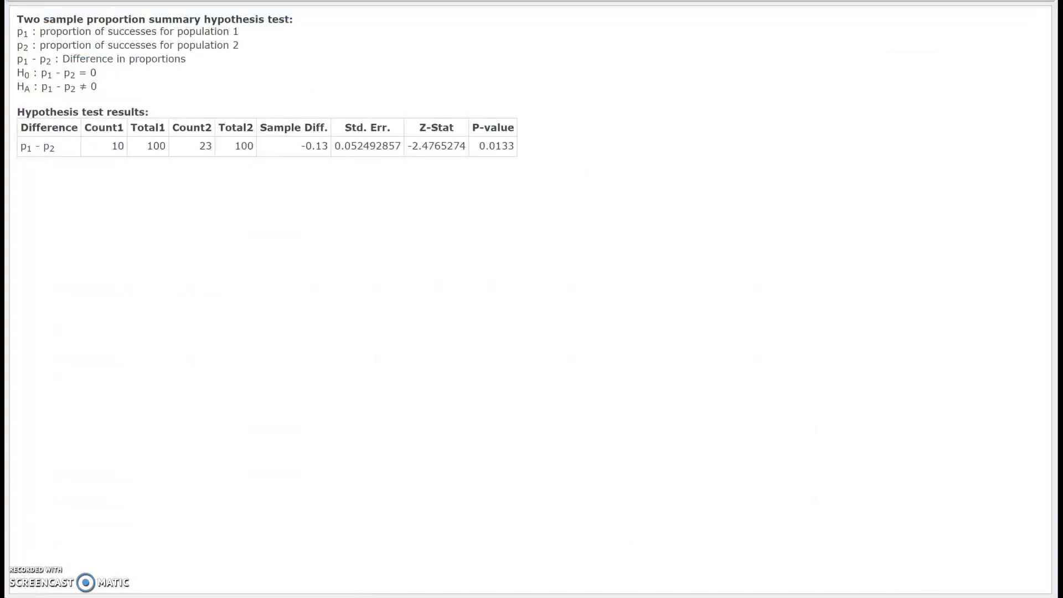
key(super+w)
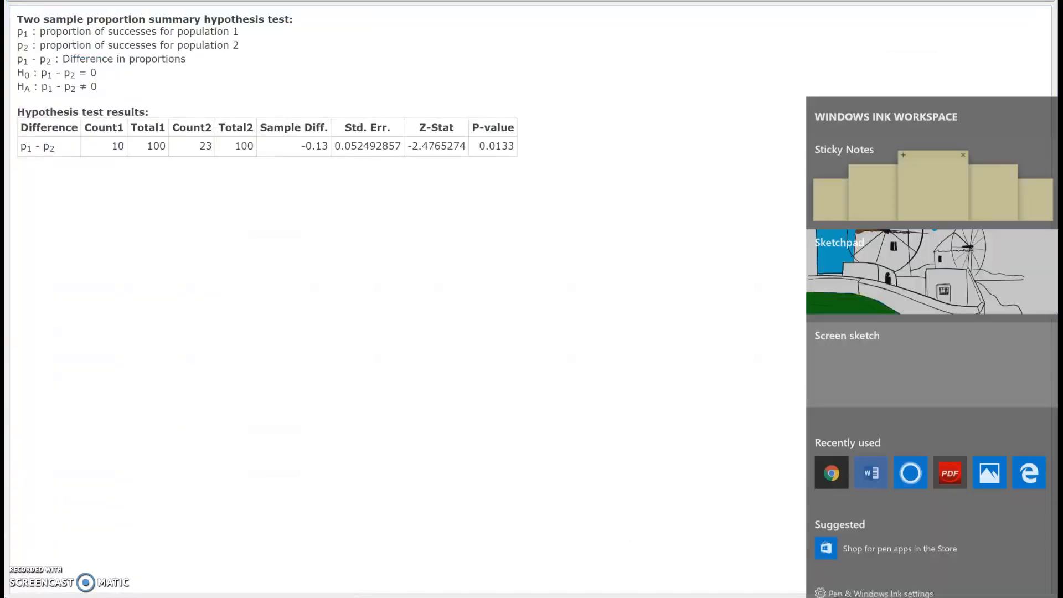
click(932, 363)
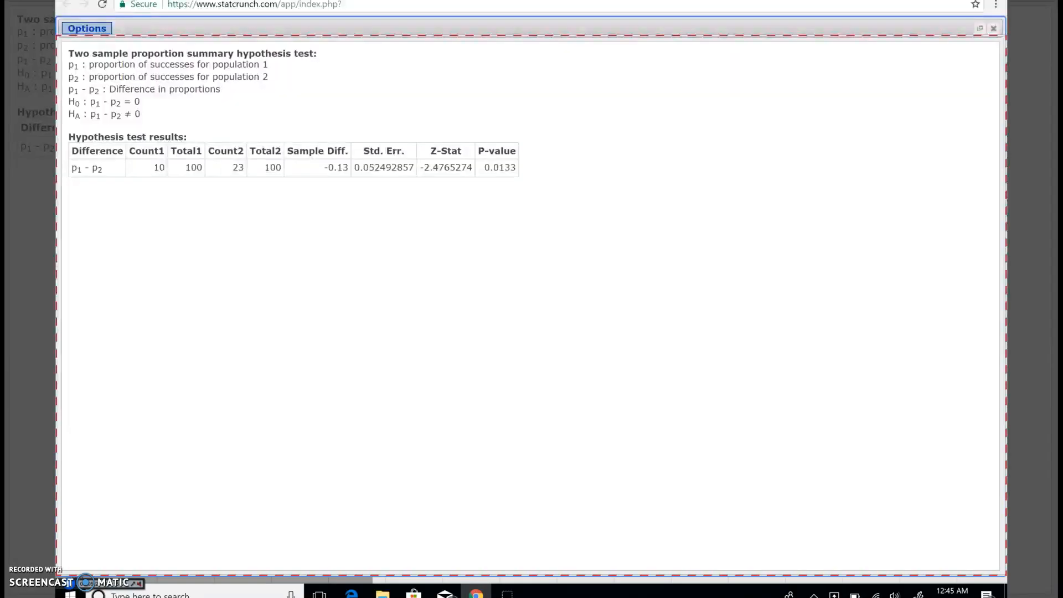
Draw red arrows at the p1 and p2 definitions, and circle each Count and Total value with an arrow pointing up to it
mouse_move(286, 63)
mouse_down()
mouse_move(280, 69)
mouse_move(325, 65)
mouse_move(298, 78)
mouse_move(323, 74)
mouse_up()
drag(160, 154, 170, 157)
mouse_move(163, 265)
mouse_down()
mouse_move(164, 191)
mouse_move(176, 215)
mouse_up()
mouse_move(194, 157)
mouse_down()
mouse_move(189, 181)
mouse_move(200, 157)
mouse_up()
mouse_move(197, 203)
mouse_down()
mouse_move(209, 210)
mouse_move(208, 248)
mouse_up()
mouse_move(237, 156)
mouse_down()
mouse_move(238, 185)
mouse_move(238, 158)
mouse_up()
mouse_move(242, 202)
mouse_down()
mouse_move(240, 214)
mouse_move(250, 206)
mouse_up()
drag(244, 195, 253, 243)
mouse_move(272, 157)
mouse_down()
mouse_move(289, 178)
mouse_move(273, 155)
mouse_up()
drag(280, 217, 295, 213)
drag(284, 196, 294, 242)
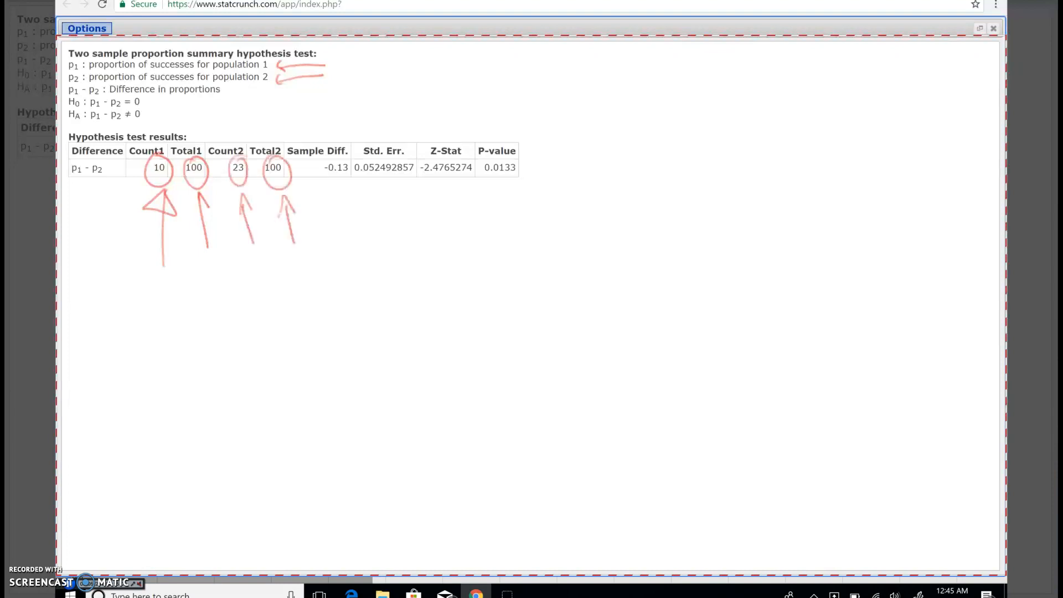
Separate the two samples' values with a red line and label them "sample 1 males" and "sample 2 females"
drag(213, 104, 237, 312)
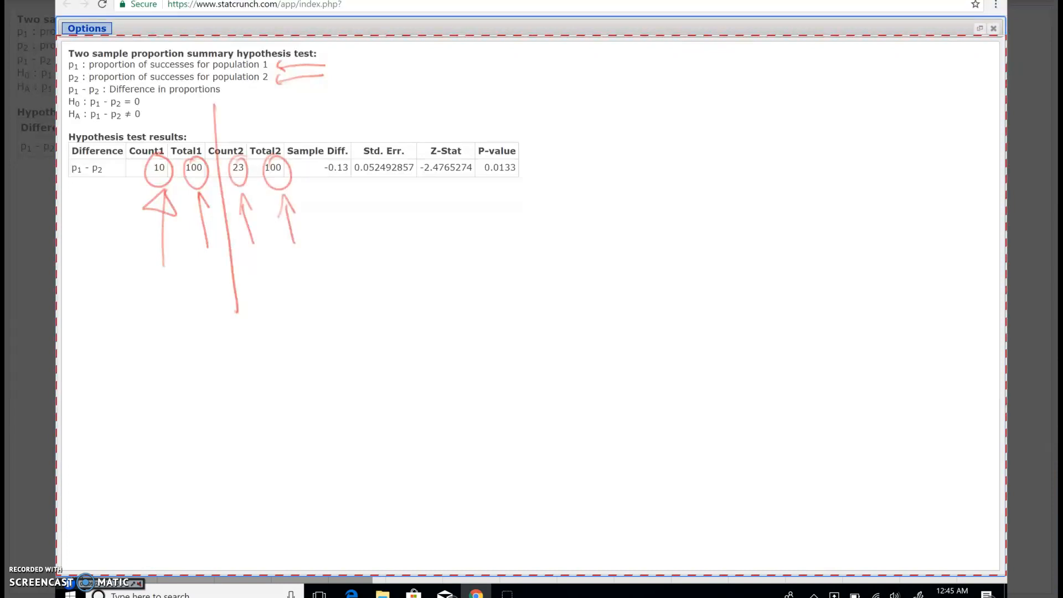
mouse_move(170, 278)
mouse_down()
mouse_move(212, 279)
mouse_move(229, 250)
mouse_up()
mouse_move(197, 297)
mouse_down()
mouse_move(206, 311)
mouse_move(194, 344)
mouse_move(231, 301)
mouse_up()
mouse_move(267, 250)
mouse_down()
mouse_move(258, 260)
mouse_move(341, 225)
mouse_up()
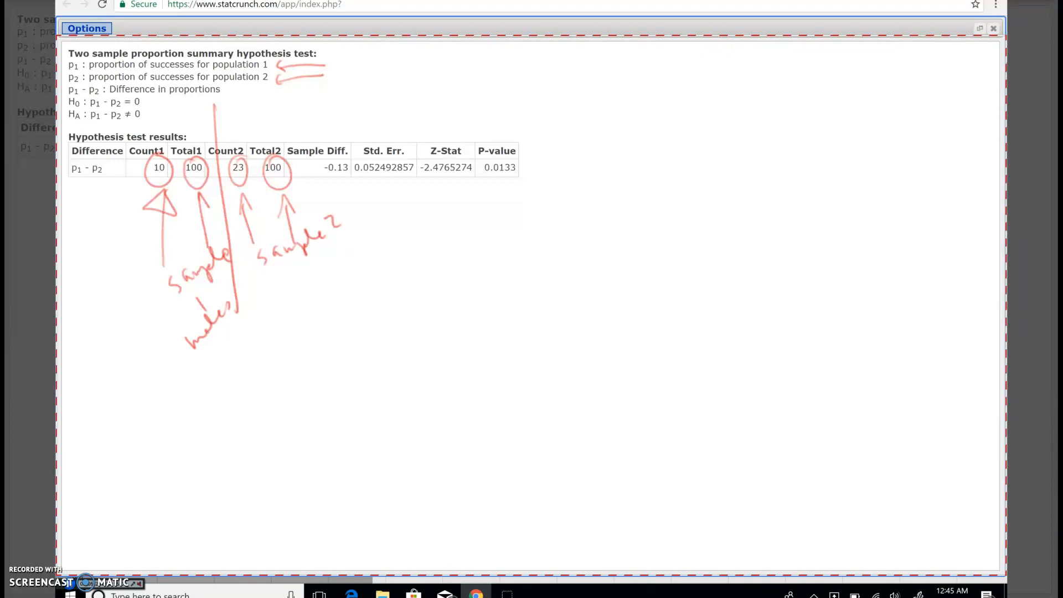
mouse_move(293, 283)
mouse_down()
mouse_move(299, 299)
mouse_move(330, 280)
mouse_move(346, 250)
mouse_move(377, 242)
mouse_up()
Circle the P-value result in red and write "α = given!" beside it
mouse_move(539, 133)
mouse_down()
mouse_move(503, 119)
mouse_move(558, 130)
mouse_move(491, 131)
mouse_up()
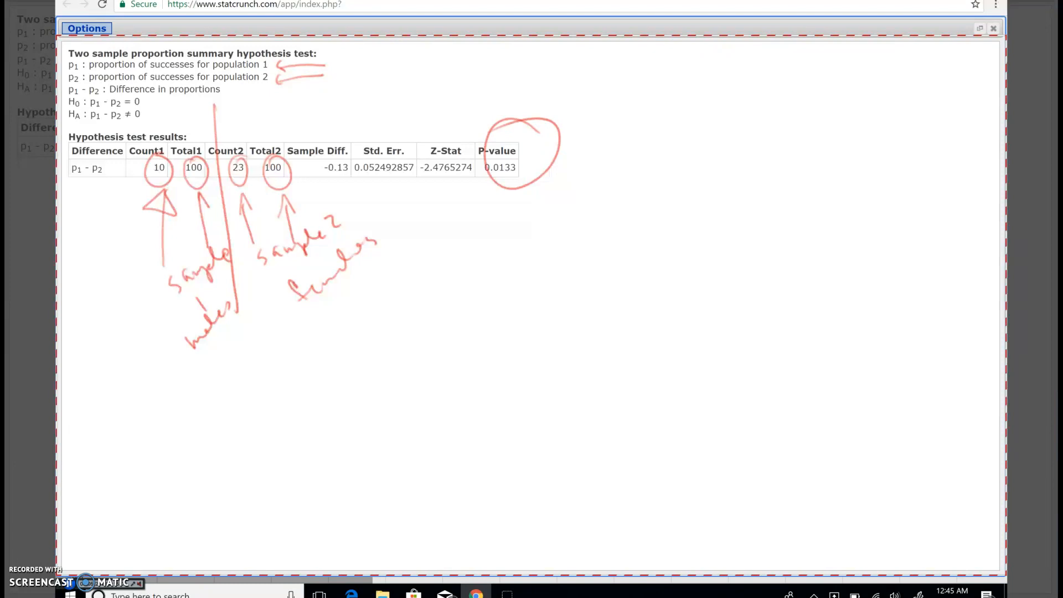
mouse_move(548, 189)
mouse_down()
mouse_move(569, 227)
mouse_move(584, 201)
mouse_up()
drag(583, 216, 682, 178)
drag(674, 129, 689, 162)
click(698, 176)
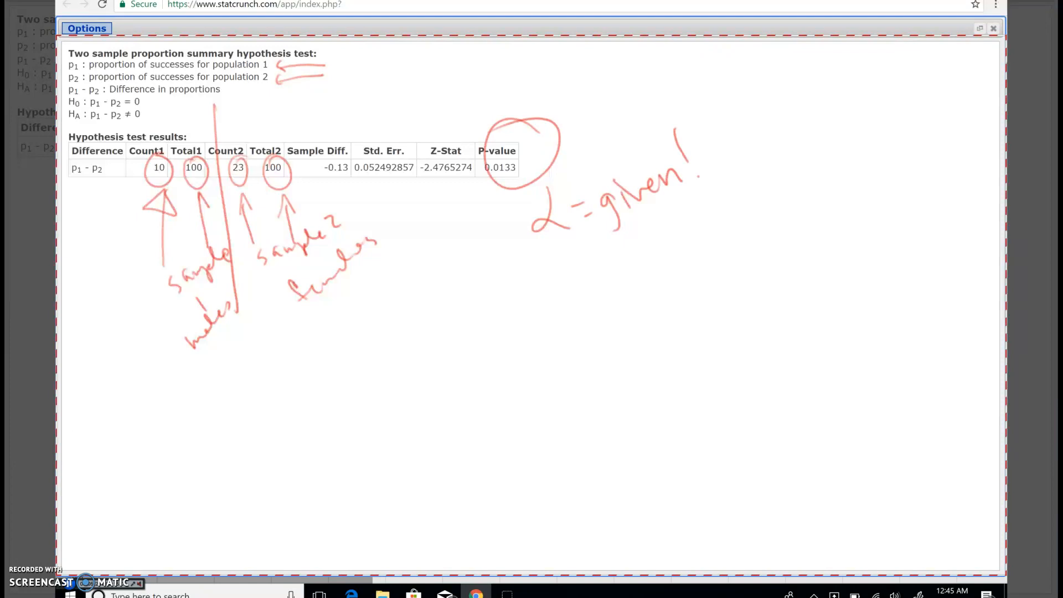